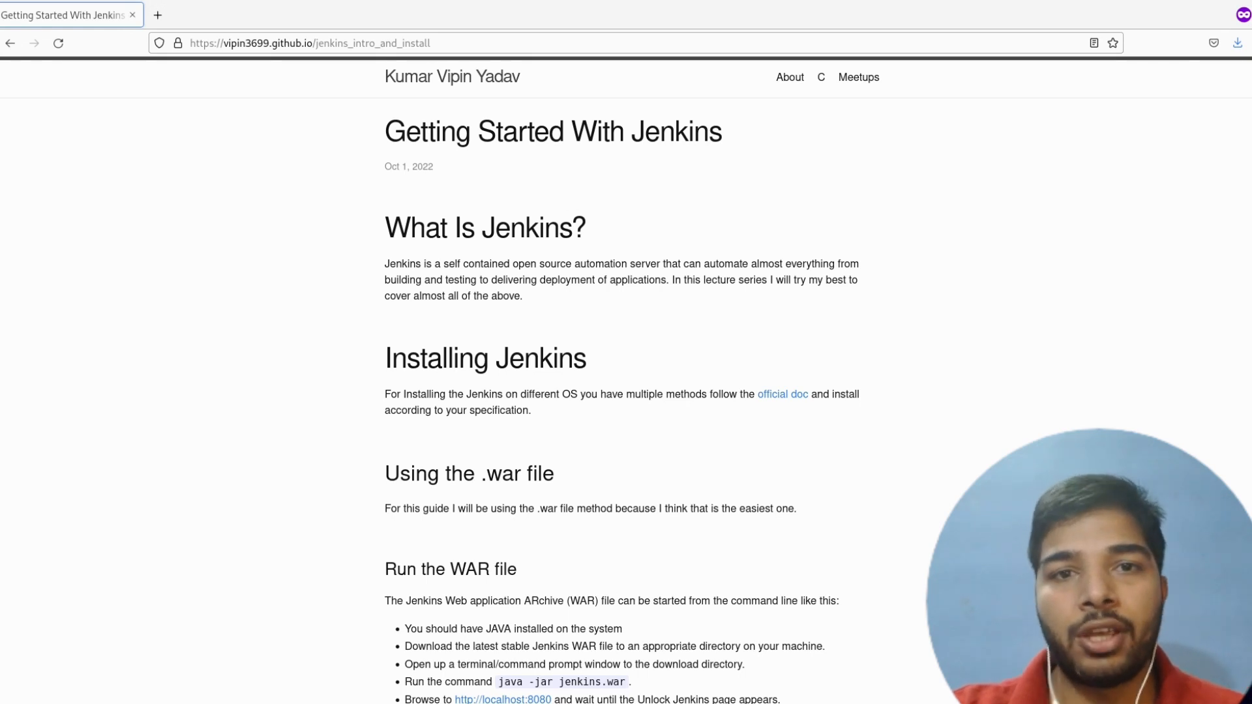
# - Open the official Jenkins installation documentation linked in the guide, and bring up its WAR files page
pyautogui.click(923, 489)
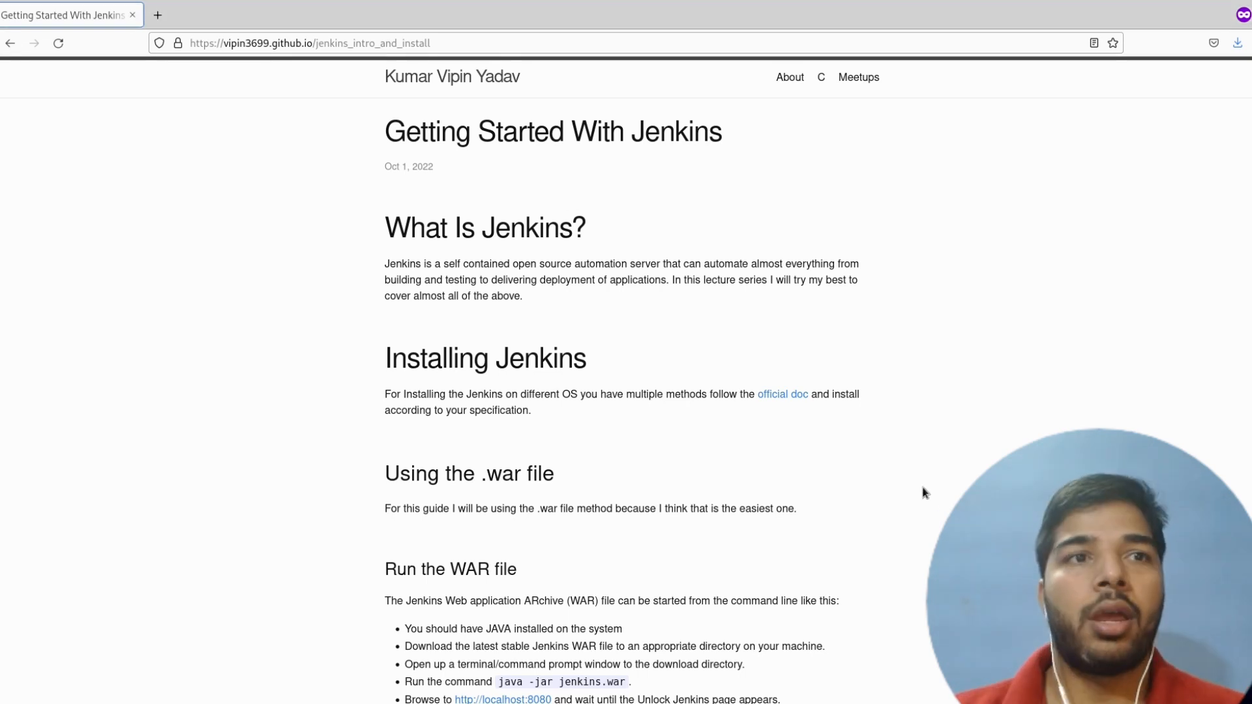
pyautogui.middleClick(772, 400)
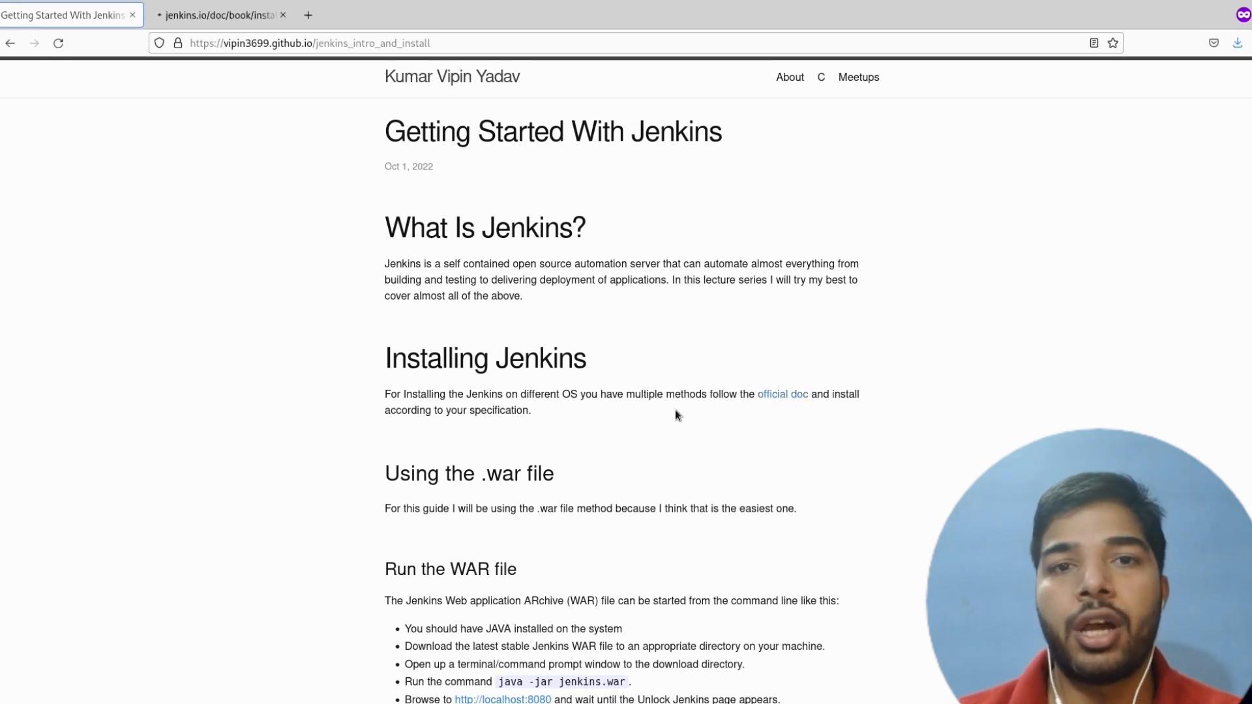
pyautogui.hotkey('ctrl', 'Tab')
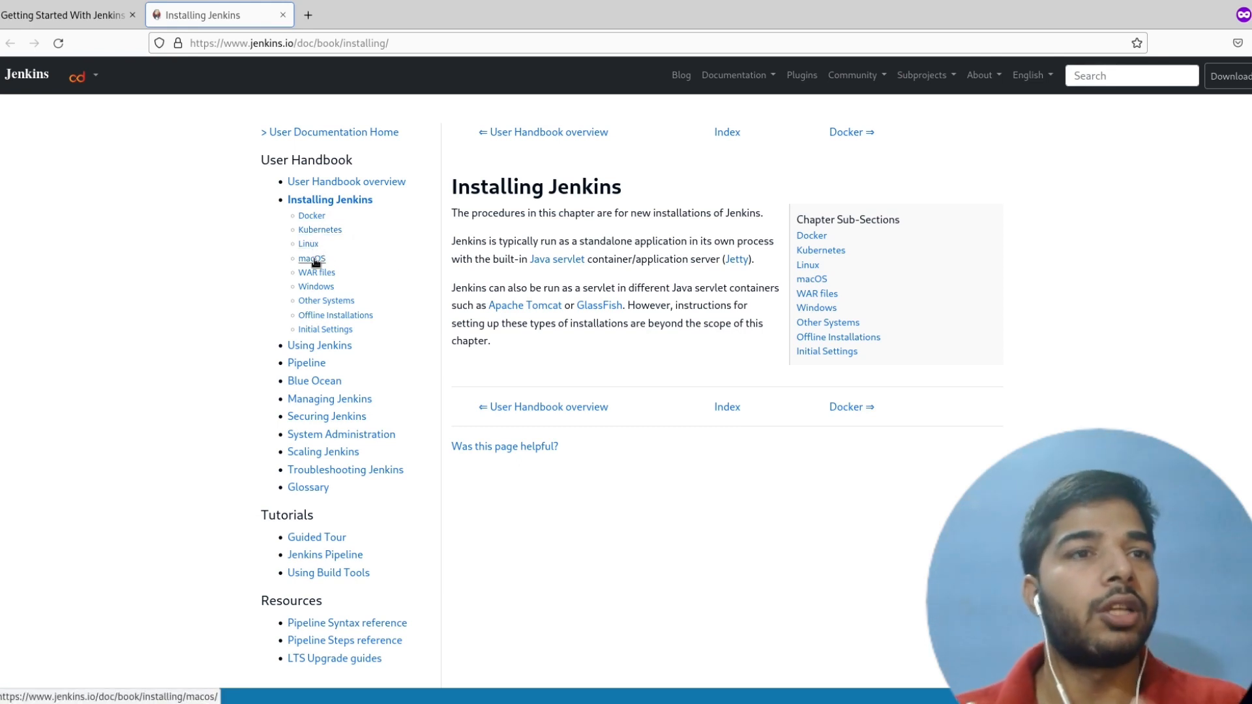
pyautogui.middleClick(324, 276)
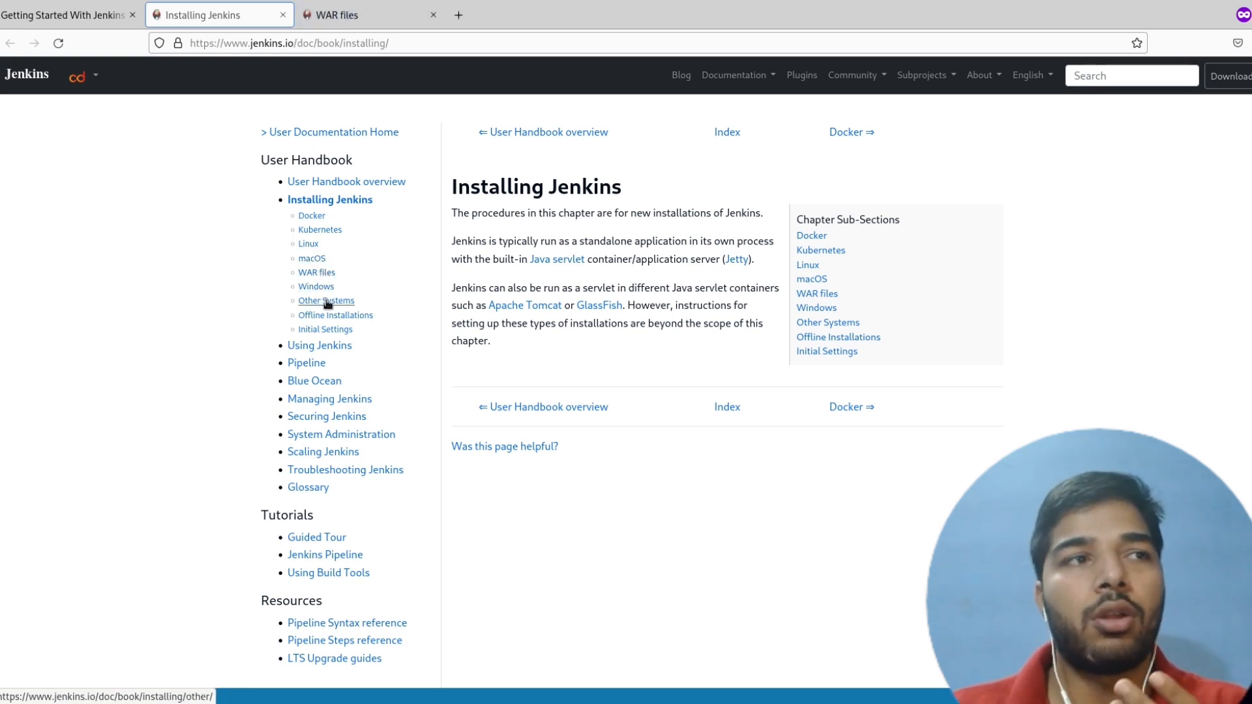
pyautogui.hotkey('ctrl', 'Tab')
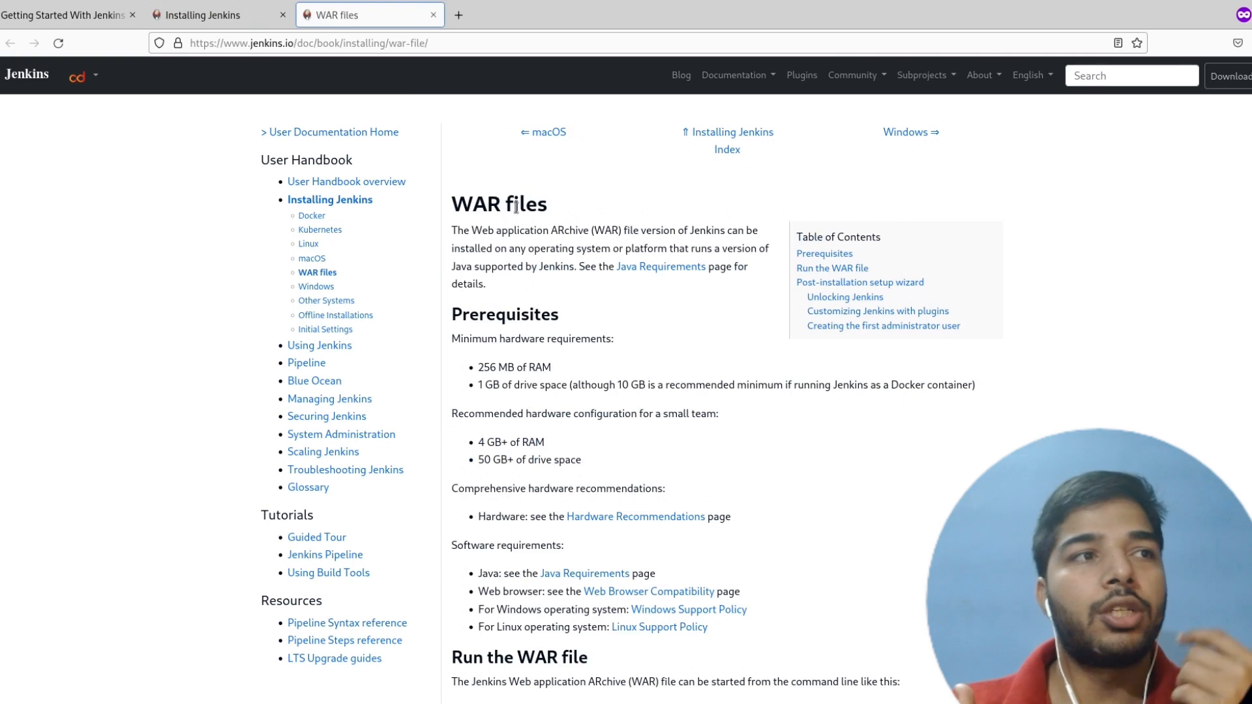
# - Follow the latest stable WAR file link and download the Jenkins 2.361.2 LTS Generic Java package (.war)
pyautogui.scroll(-3, 570, 422)
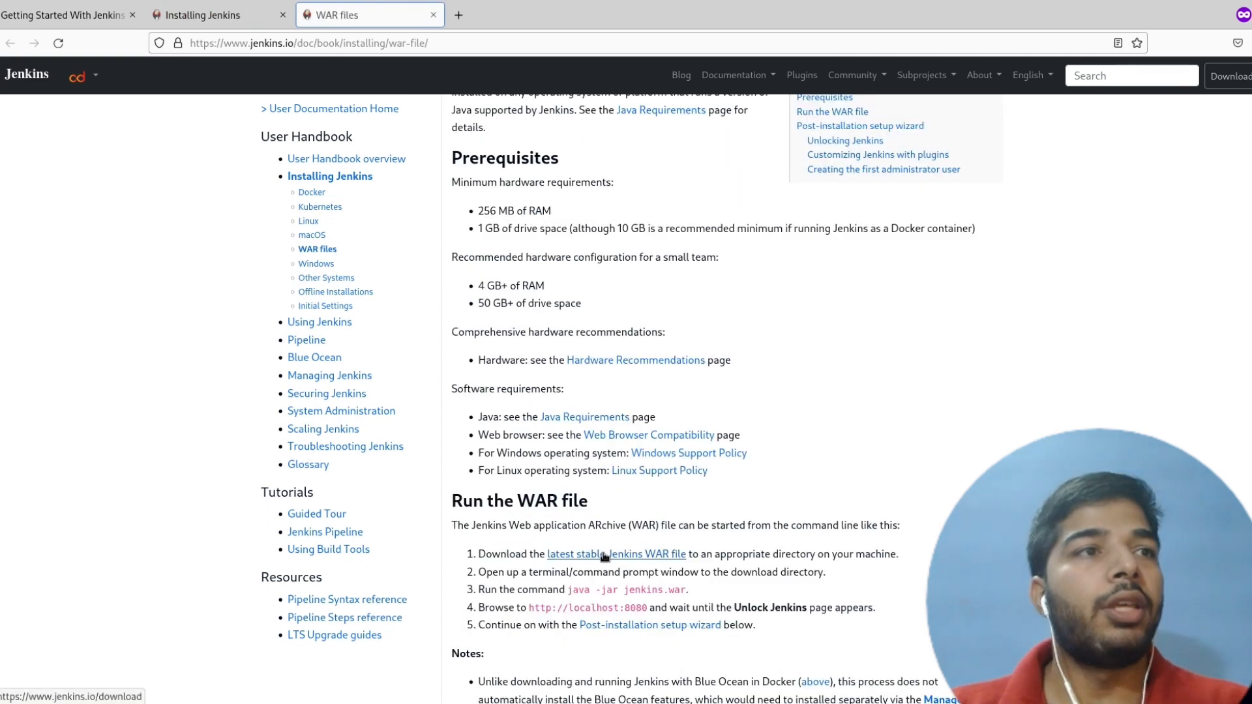
pyautogui.middleClick(604, 556)
pyautogui.click(525, 17)
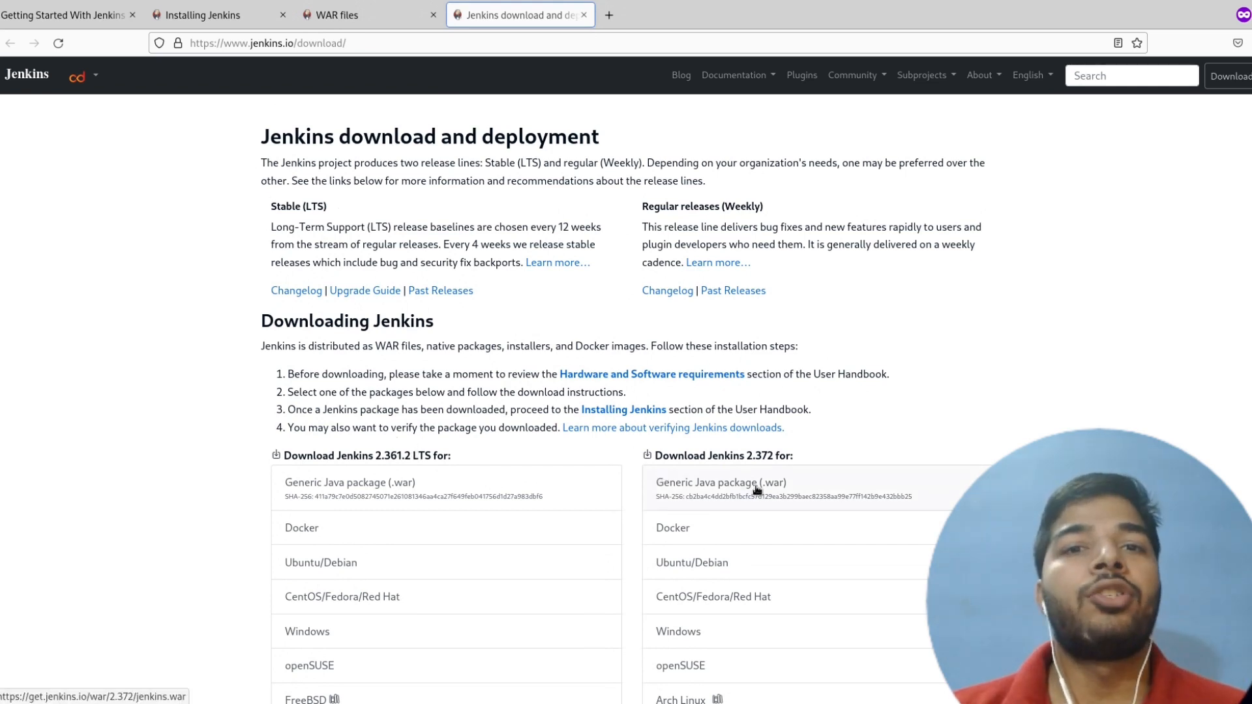
pyautogui.click(416, 500)
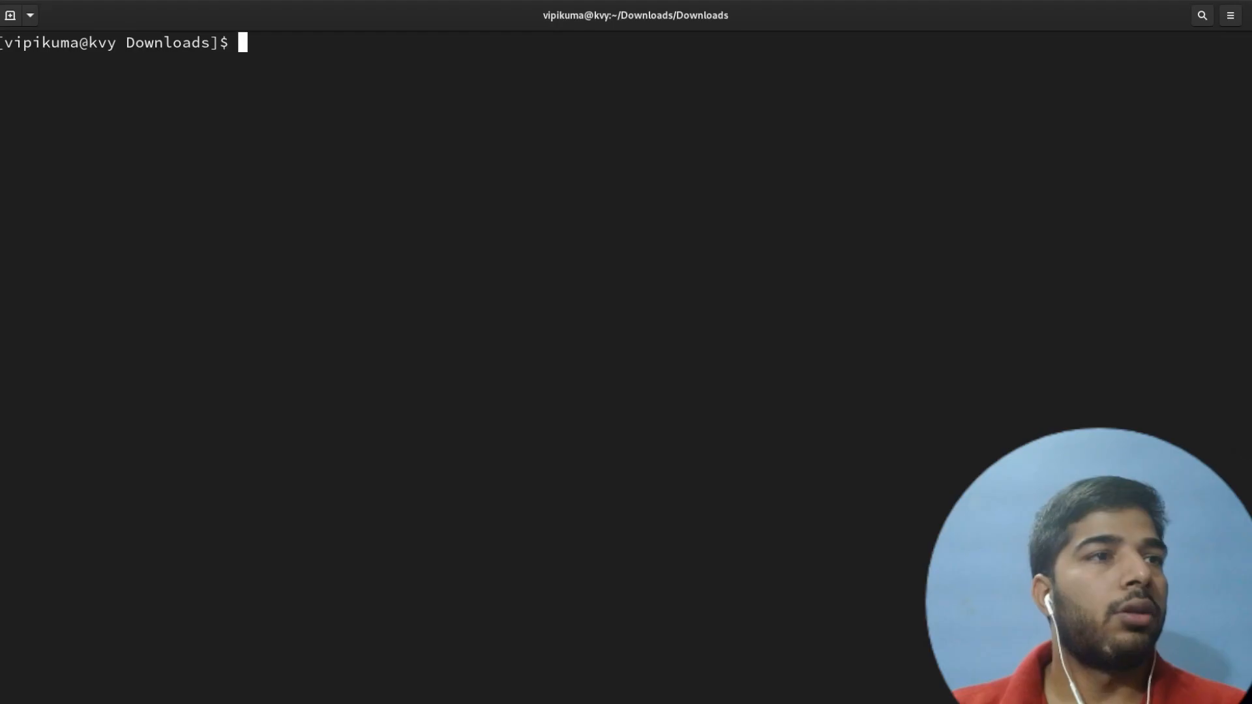
# - Switch to the terminal and list the contents of the Downloads folder with ls
pyautogui.write('ls')
pyautogui.press('Return')
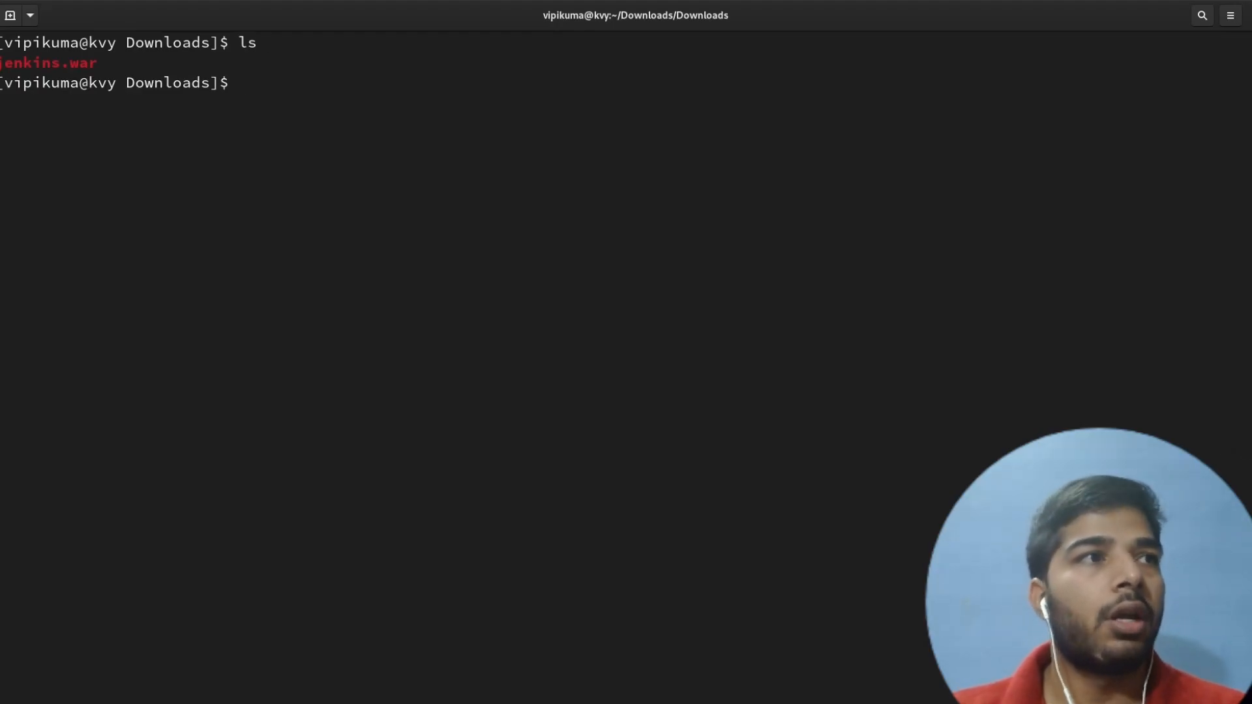
pyautogui.hotkey('alt', 'Tab')
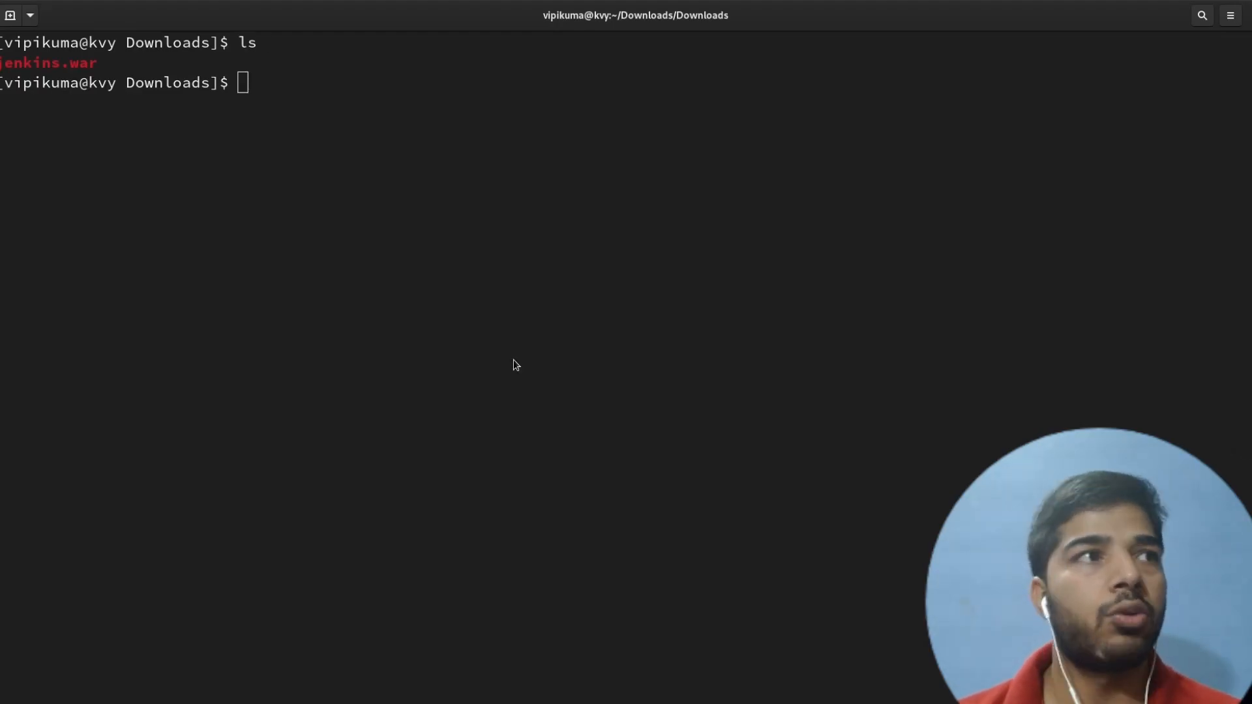
# - Start Jenkins in the terminal with the command java -jar jenkins.war
pyautogui.click(483, 383)
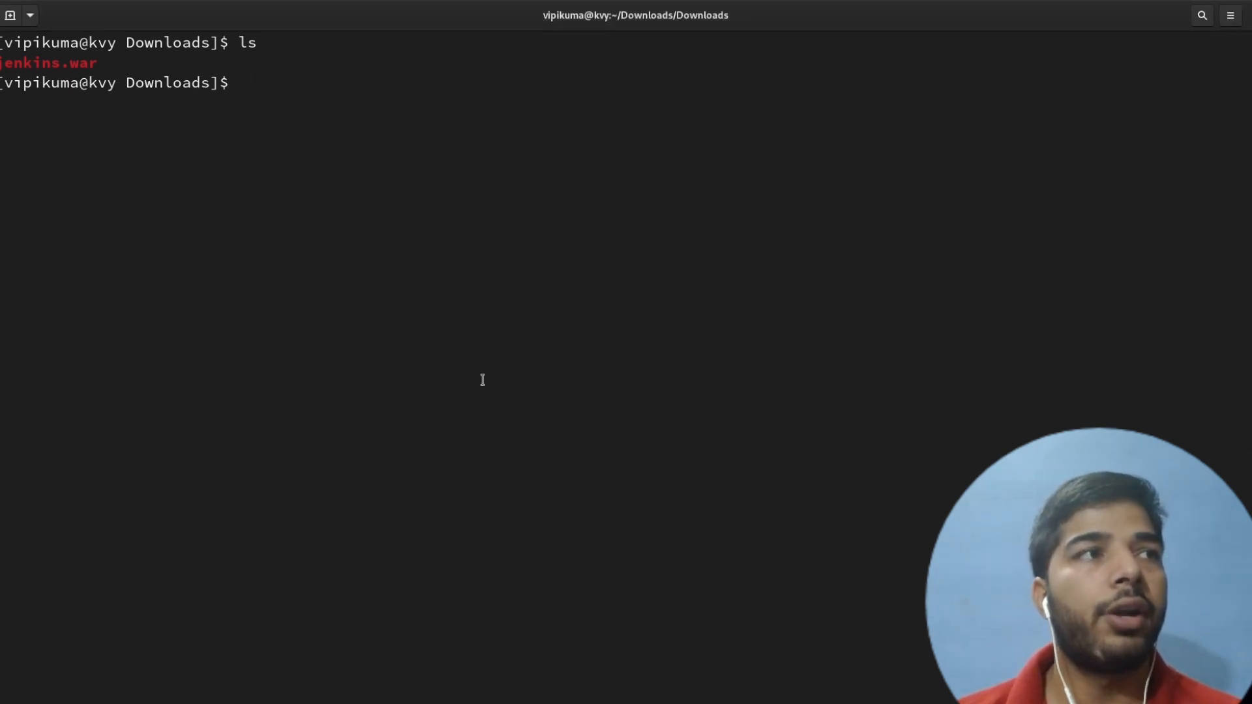
pyautogui.write('java -jar ')
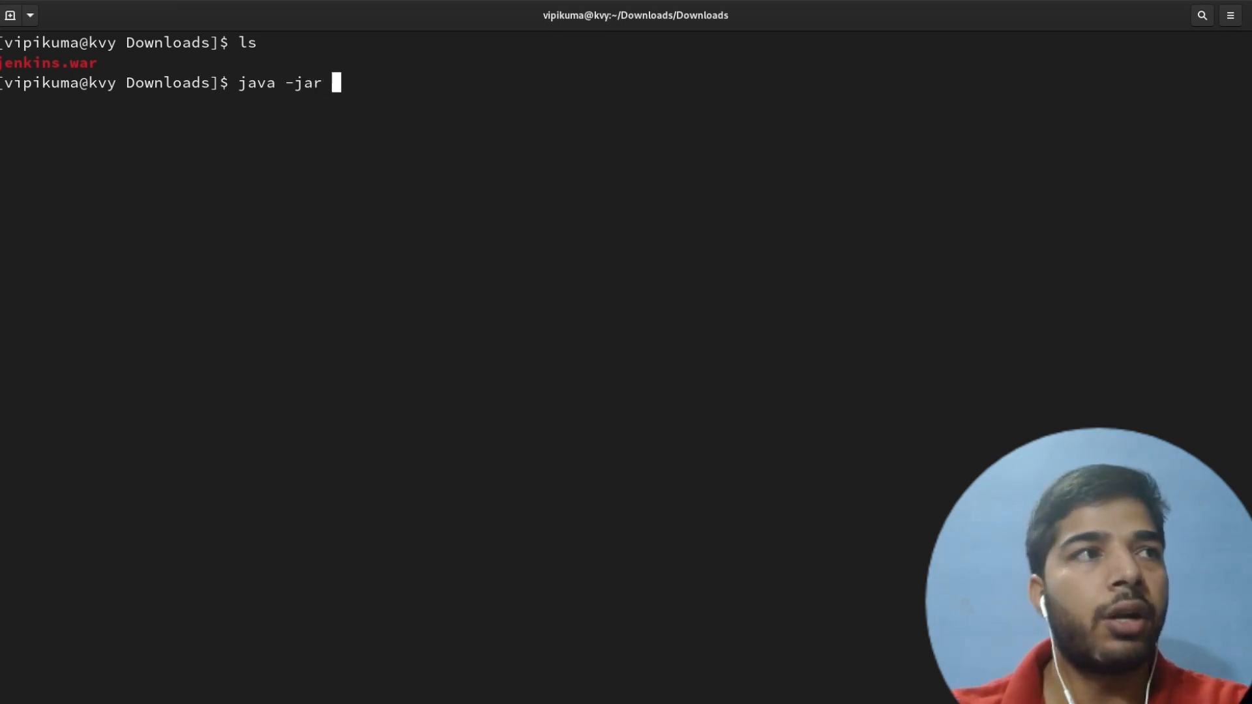
pyautogui.write('jenkins.war')
pyautogui.press('Return')
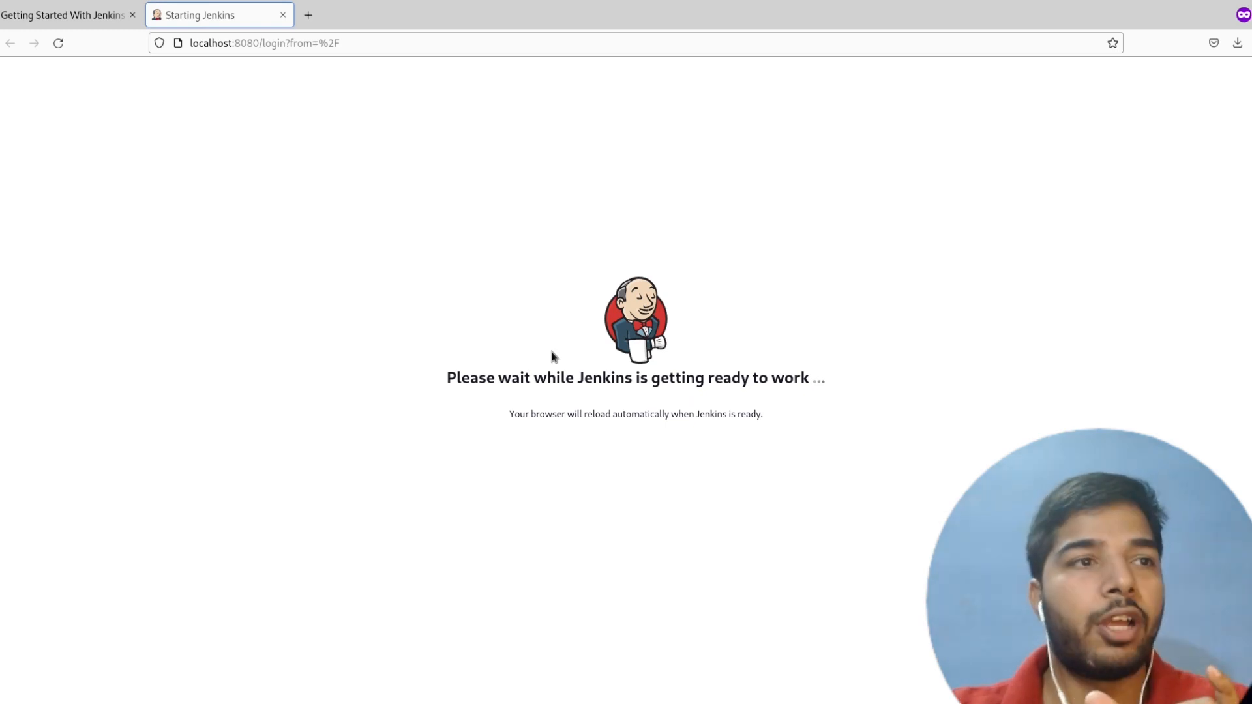
# - Examine the guide's Post Installation Steps section, particularly the Windows location of the initialAdminPassword file
pyautogui.tripleClick(571, 377)
pyautogui.click(571, 377)
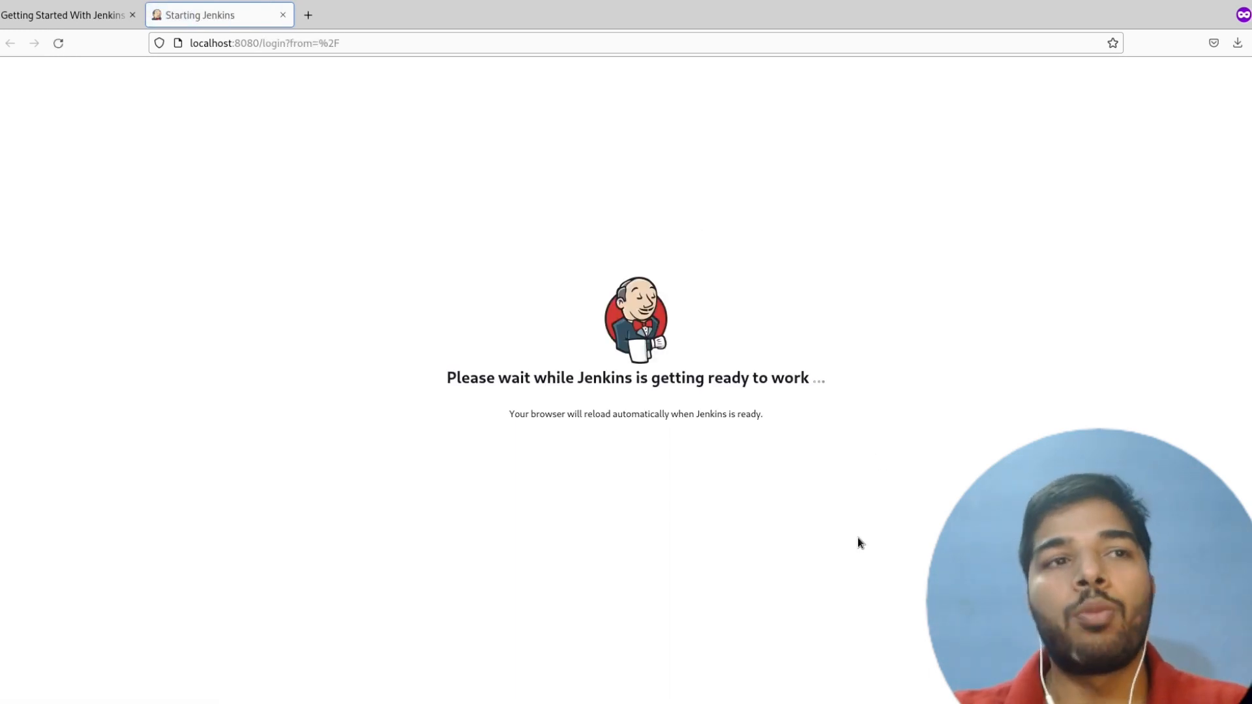
pyautogui.hotkey('ctrl', 'pageup')
pyautogui.click(615, 532)
pyautogui.scroll(-1, 522, 589)
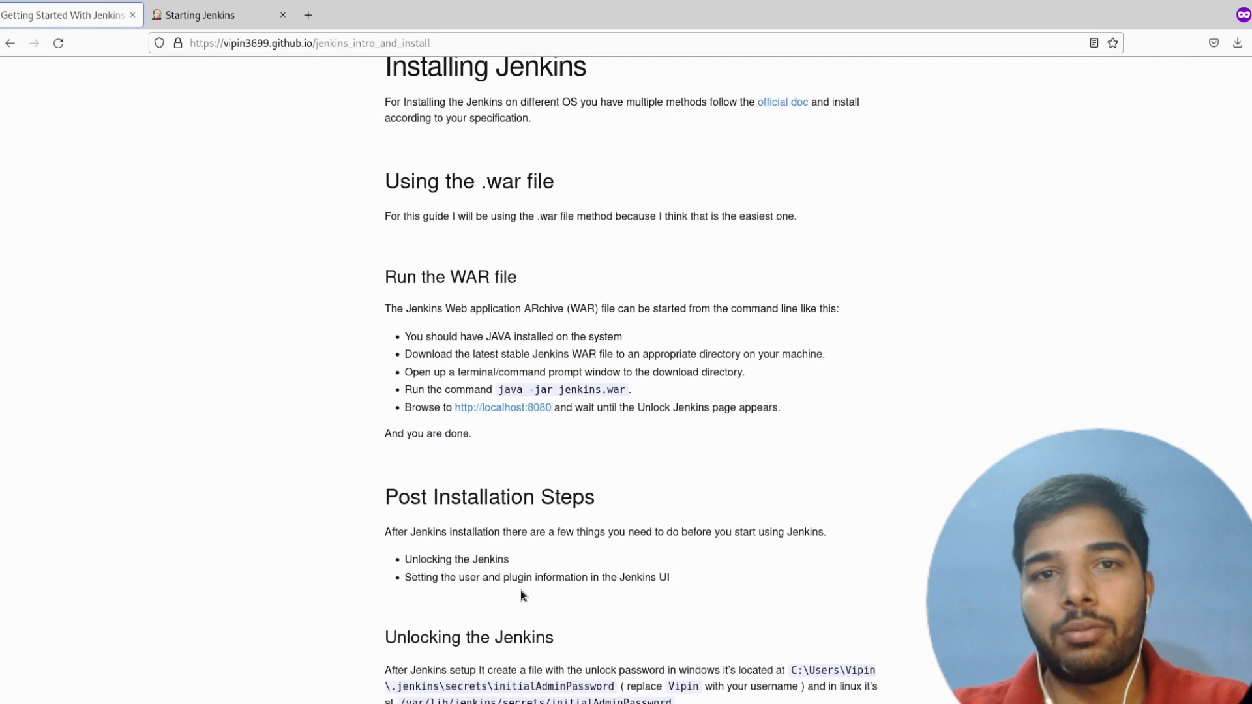
pyautogui.scroll(-1, 472, 522)
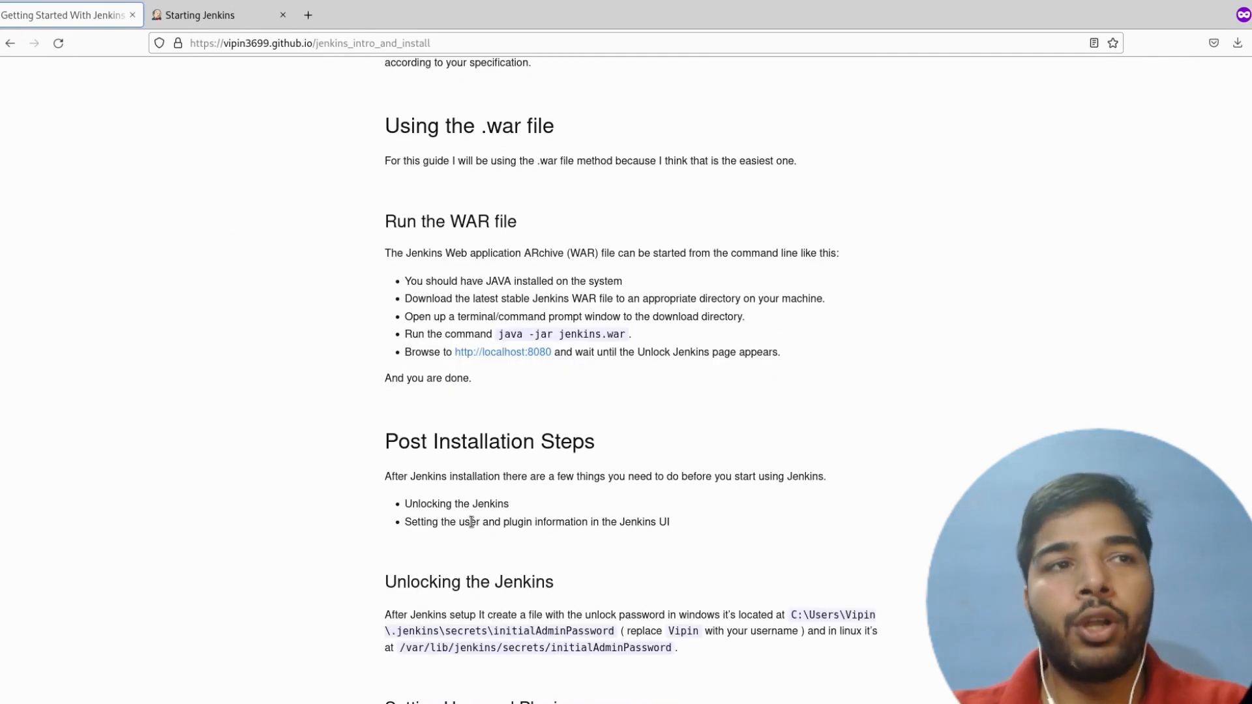
pyautogui.scroll(-3, 471, 522)
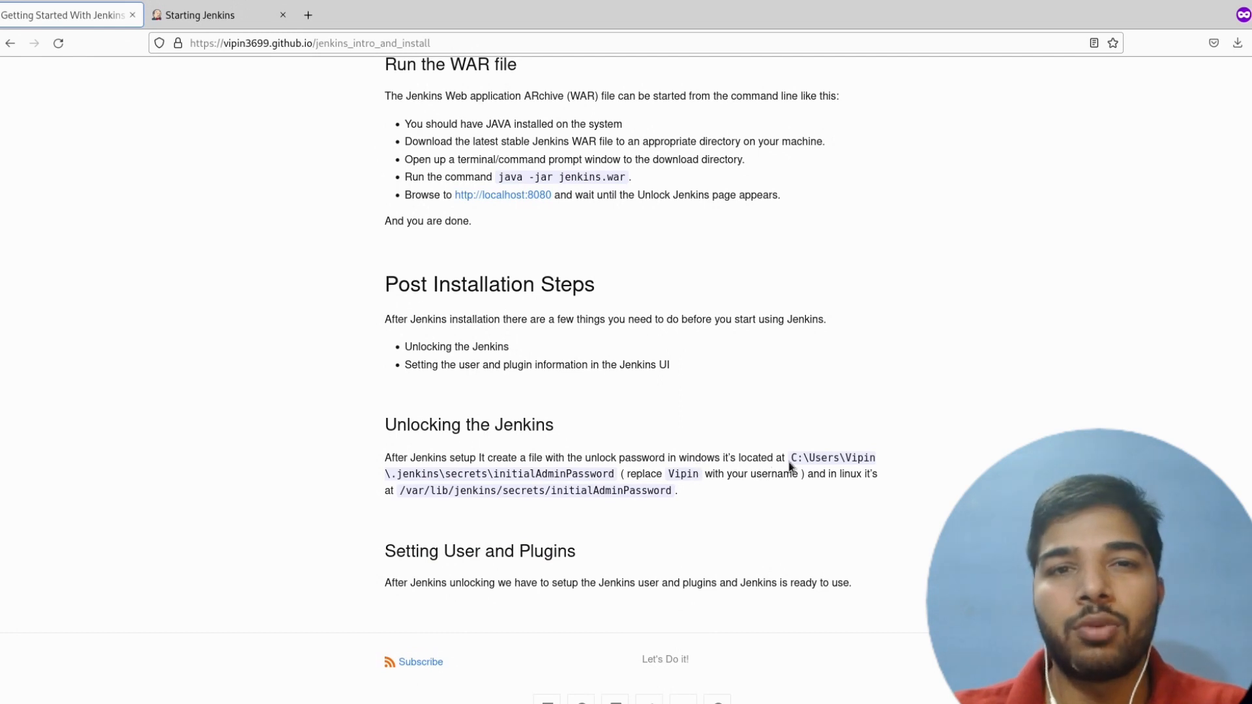
pyautogui.moveTo(792, 459); pyautogui.dragTo(616, 474)
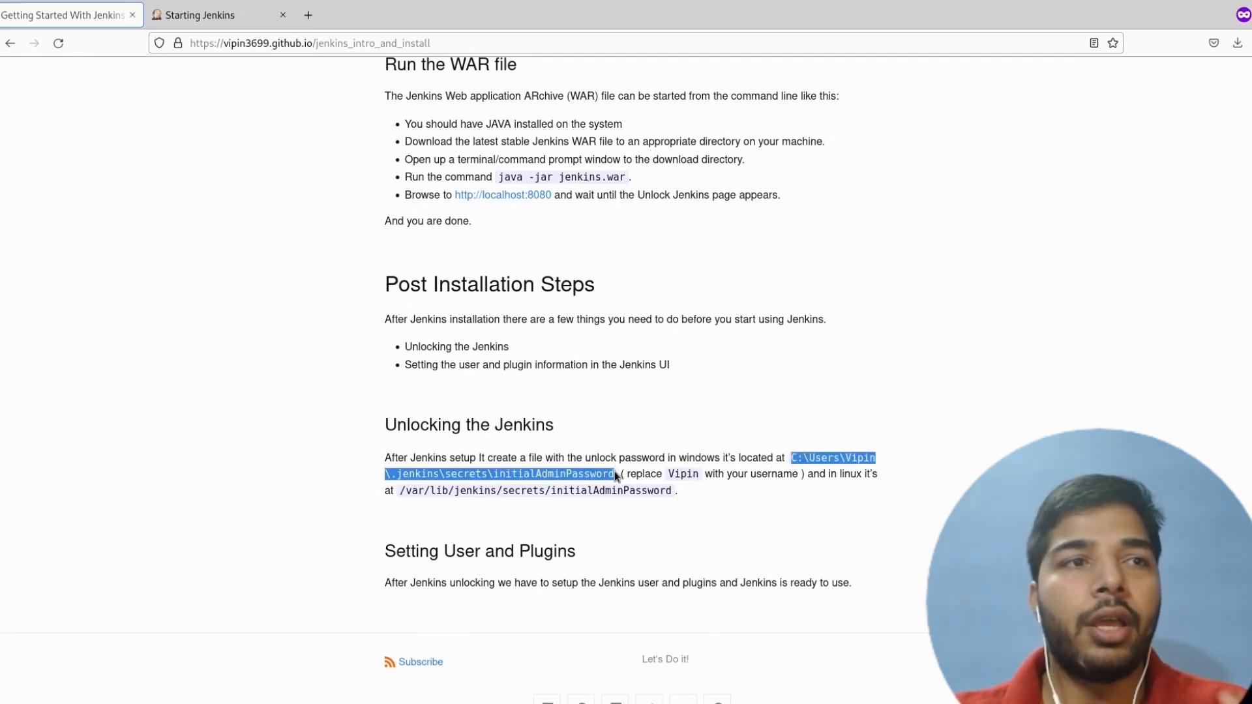
pyautogui.doubleClick(852, 458)
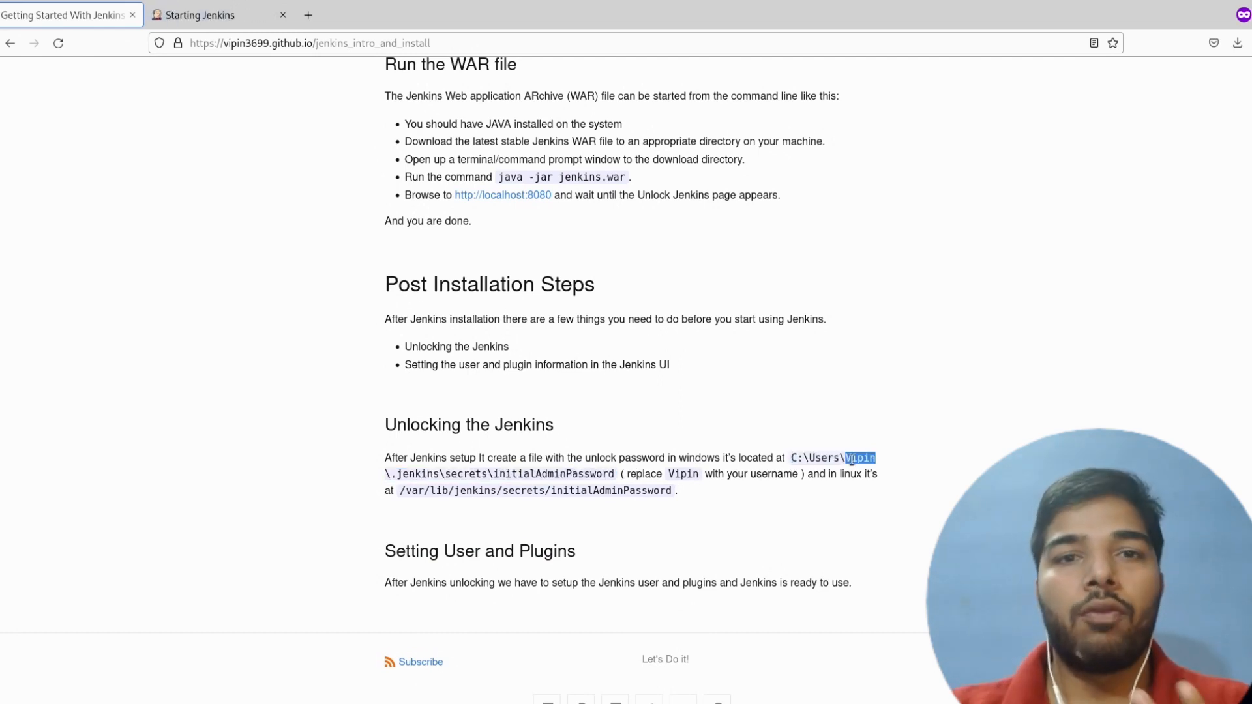
pyautogui.click(796, 460)
pyautogui.moveTo(796, 460); pyautogui.dragTo(788, 459)
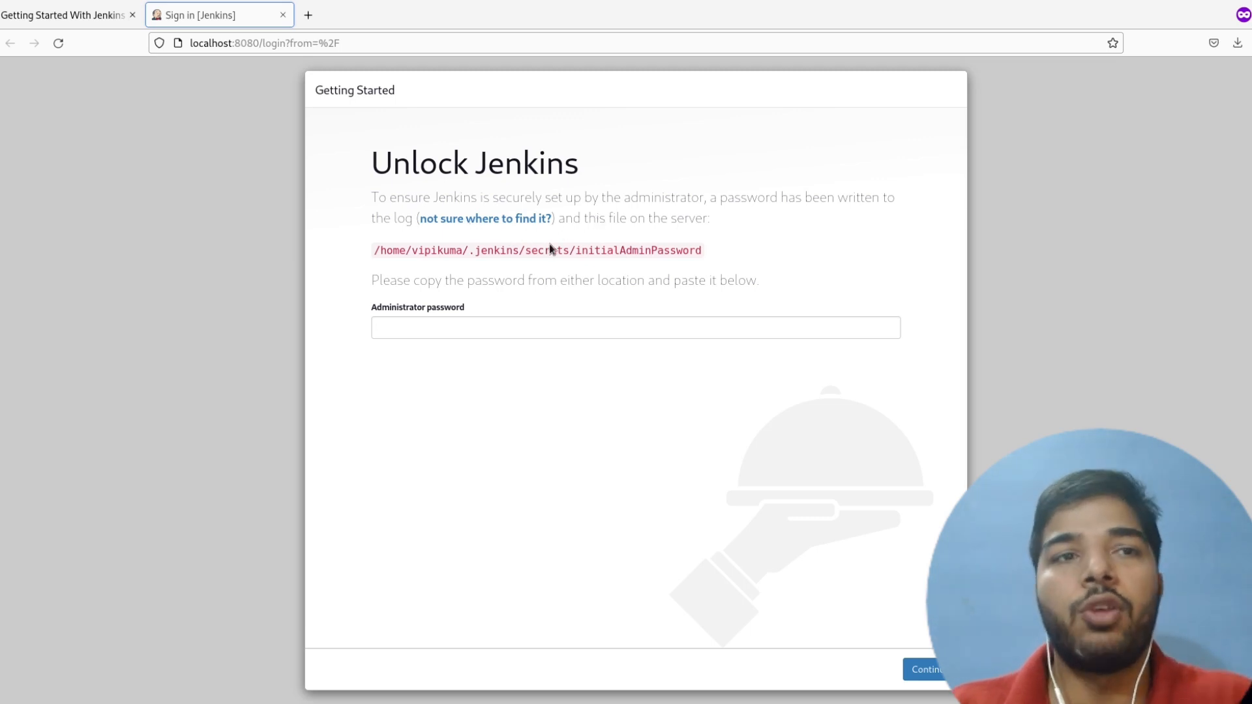
# - Switch to the terminal and select the generated initial administrator password in the Jenkins startup log
pyautogui.hotkey('alt', 'Tab')
pyautogui.moveTo(351, 465); pyautogui.dragTo(522, 465)
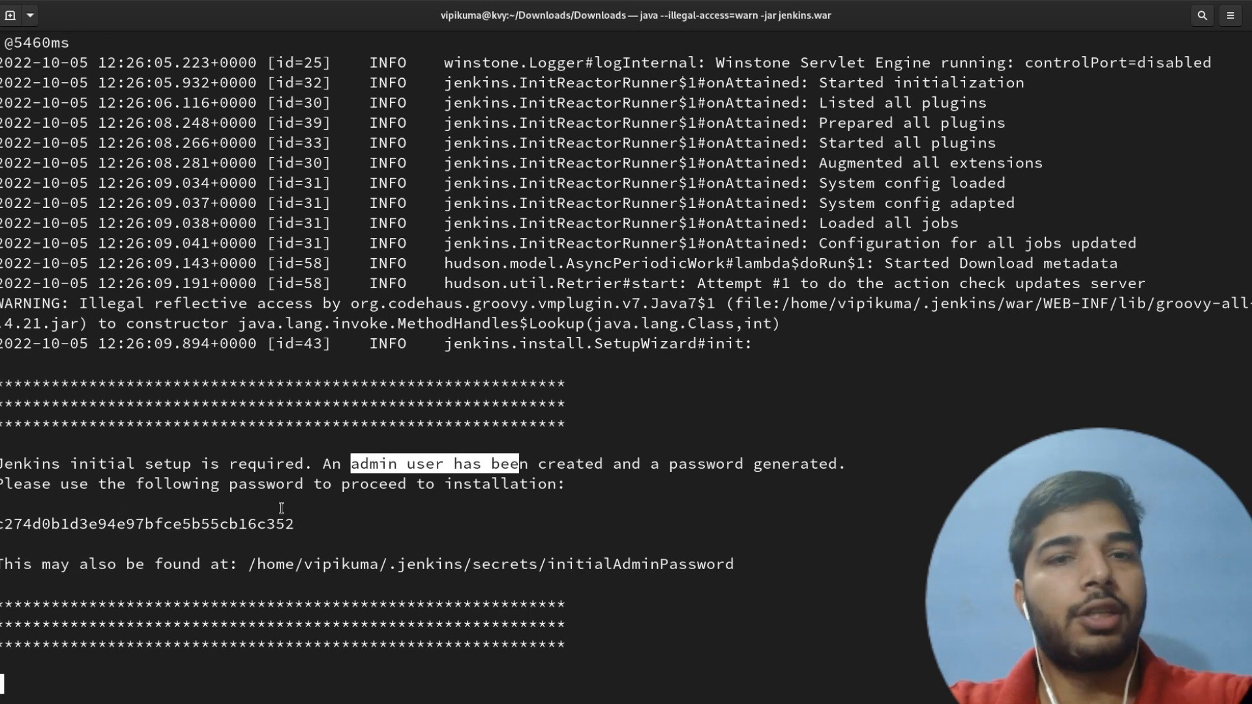
pyautogui.doubleClick(293, 524)
pyautogui.click(322, 367)
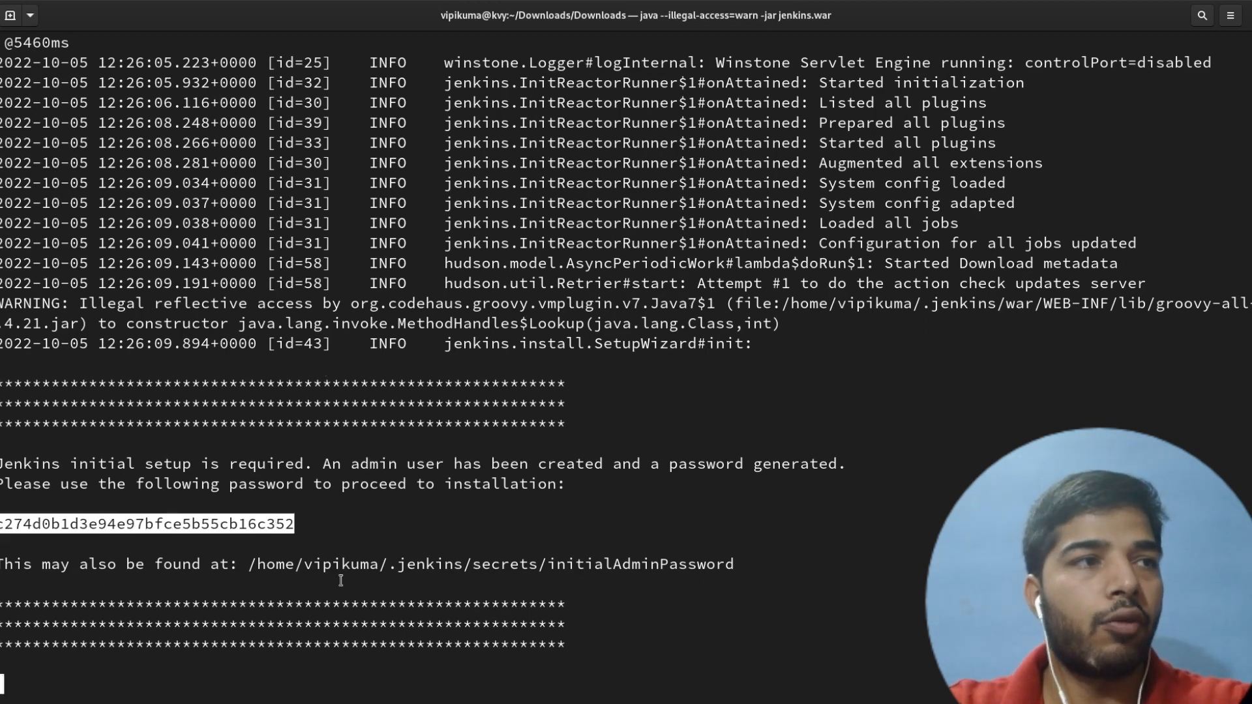
pyautogui.hotkey('alt', 'Tab')
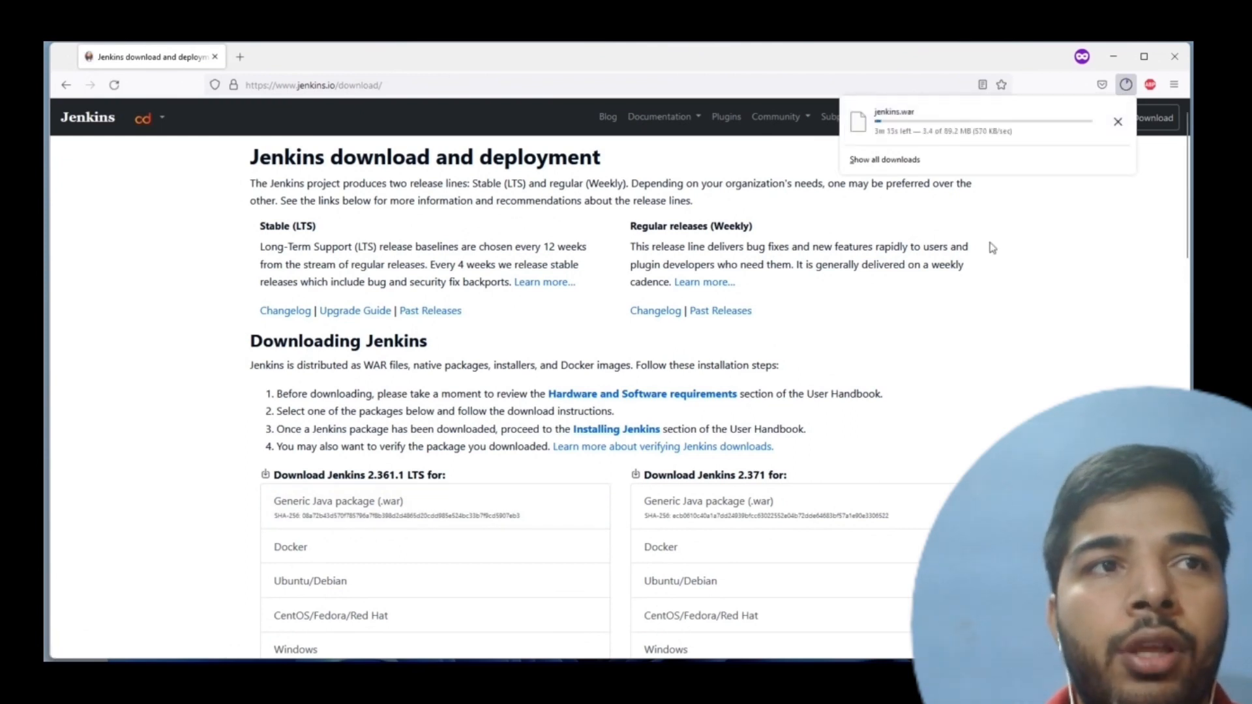
# - Check for jenkins.war in the Windows Downloads folder, then change to that folder in Command Prompt and list its contents with dir
pyautogui.hotkey('alt', 'Tab')
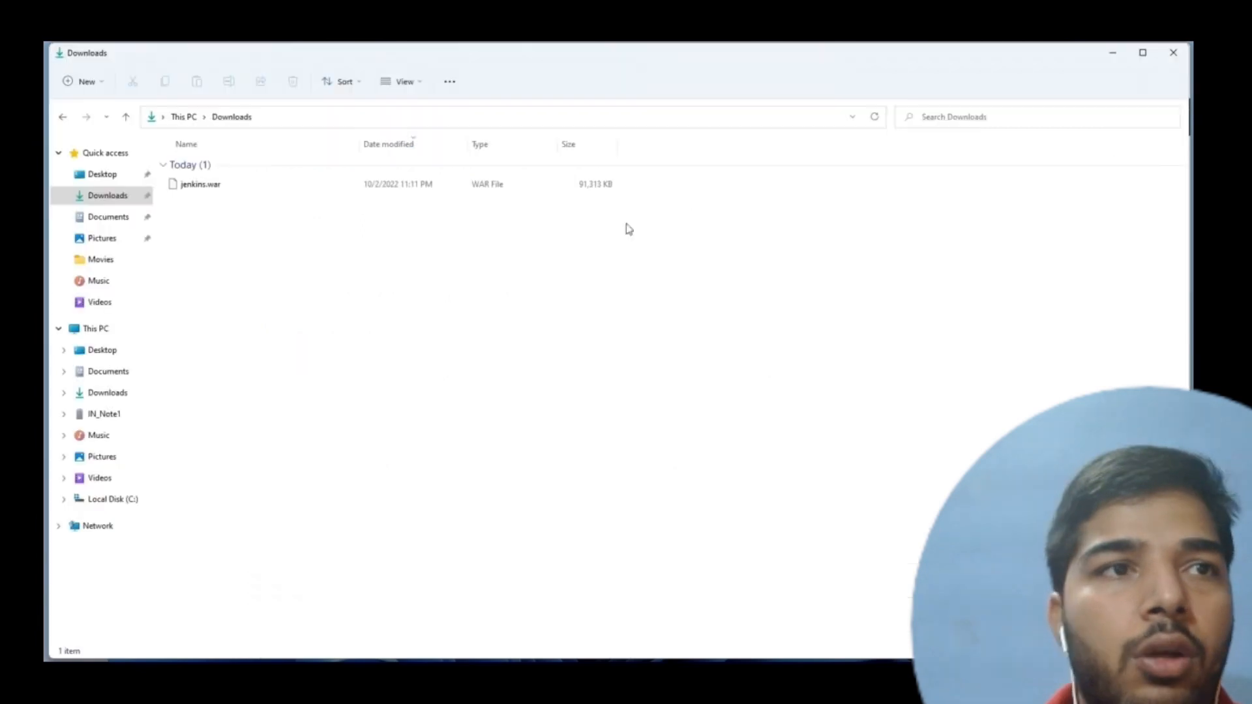
pyautogui.click(281, 193)
pyautogui.hotkey('alt', 'Tab')
pyautogui.hotkey('alt', 'Tab')
pyautogui.write('cd Downloads')
pyautogui.press('Return')
pyautogui.write('dir')
pyautogui.press('Return')
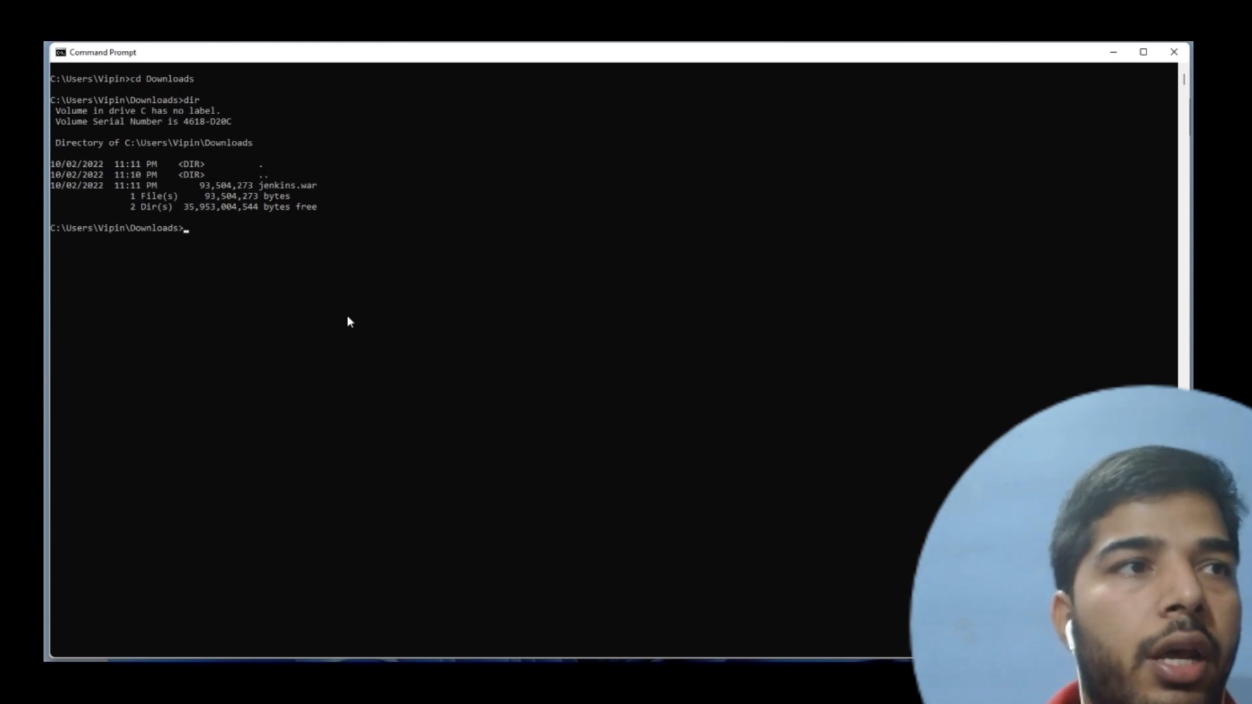
# - Try to start Jenkins in Command Prompt with the command java -jar jenkins.war
pyautogui.hotkey('alt', 'Tab')
pyautogui.hotkey('alt', 'Tab')
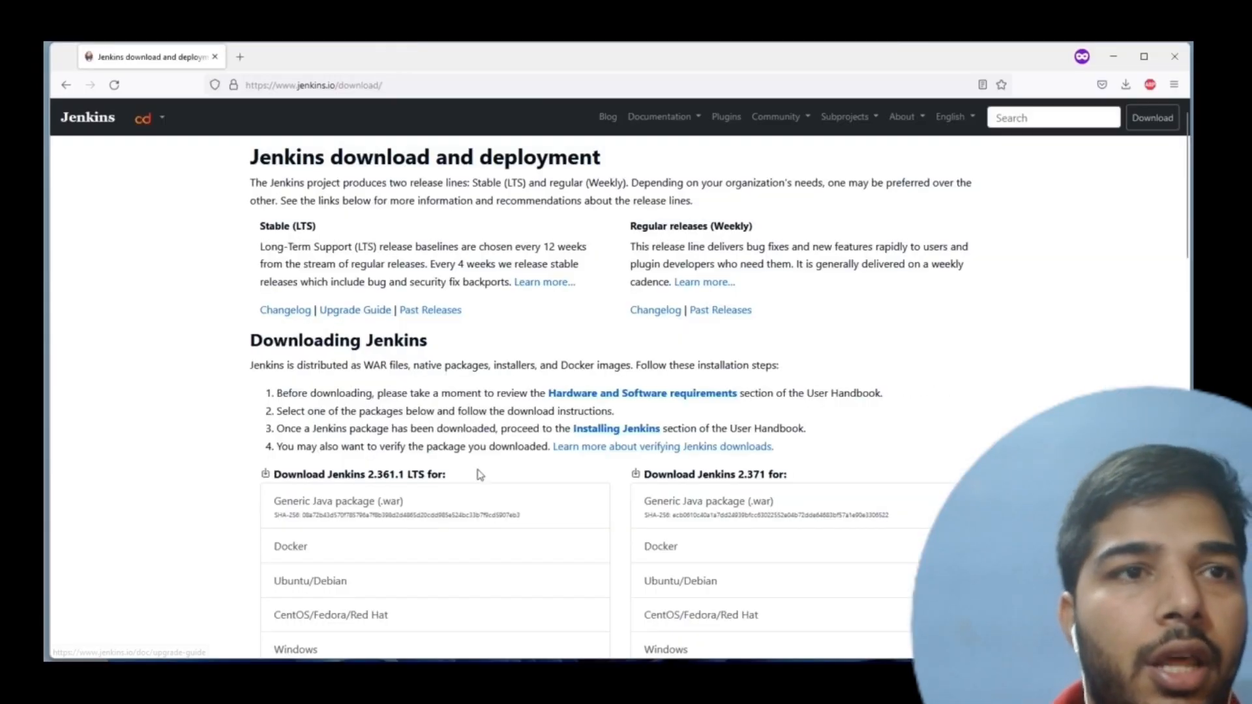
pyautogui.scroll(-2, 481, 476)
pyautogui.hotkey('alt', 'Tab')
pyautogui.write('java -jar jenkins.war')
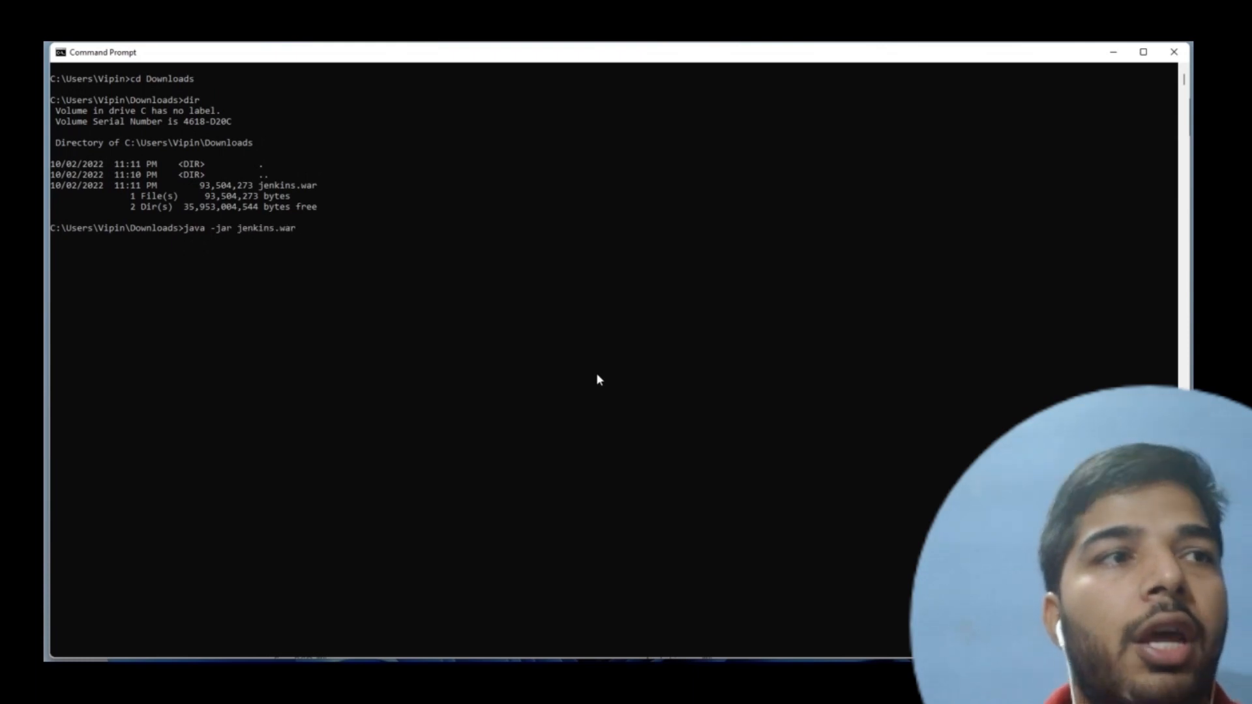
pyautogui.press('Return')
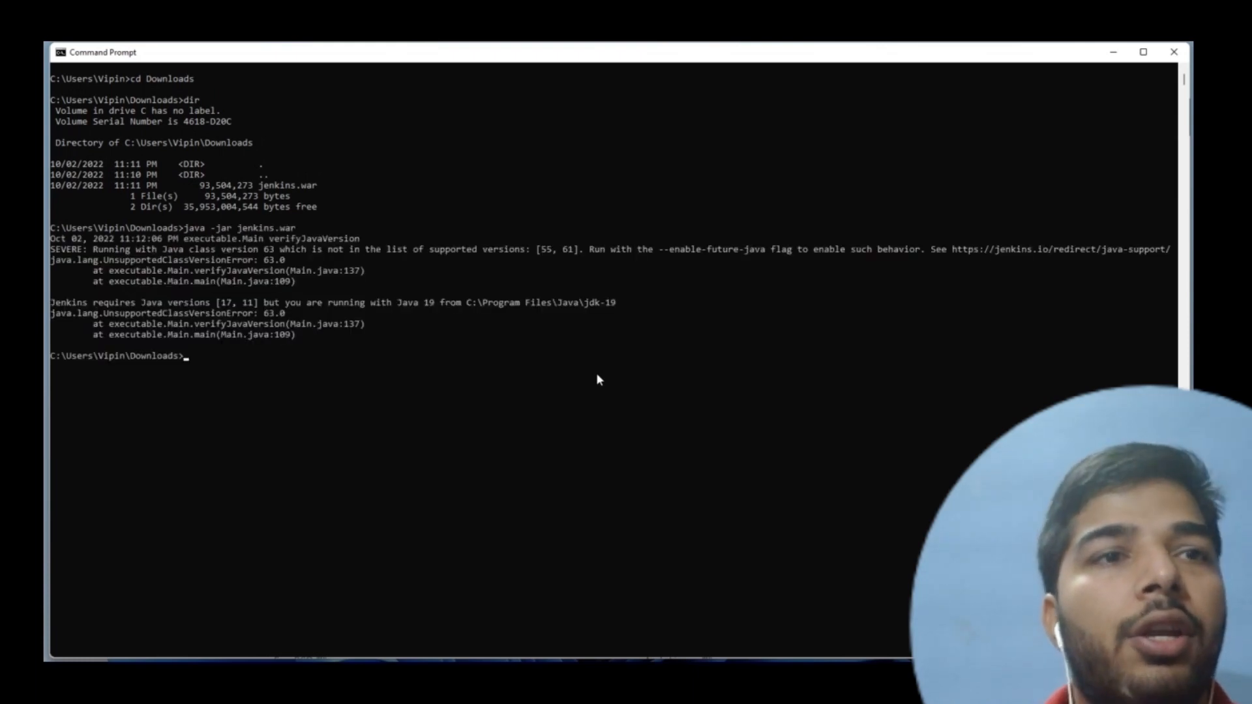
# - Rerun the Jenkins launch command with the suggested flag added: java -jar jenkins.war --enable-future-java
pyautogui.moveTo(452, 239); pyautogui.dragTo(630, 258)
pyautogui.doubleClick(715, 251)
pyautogui.click(714, 252)
pyautogui.press('Up')
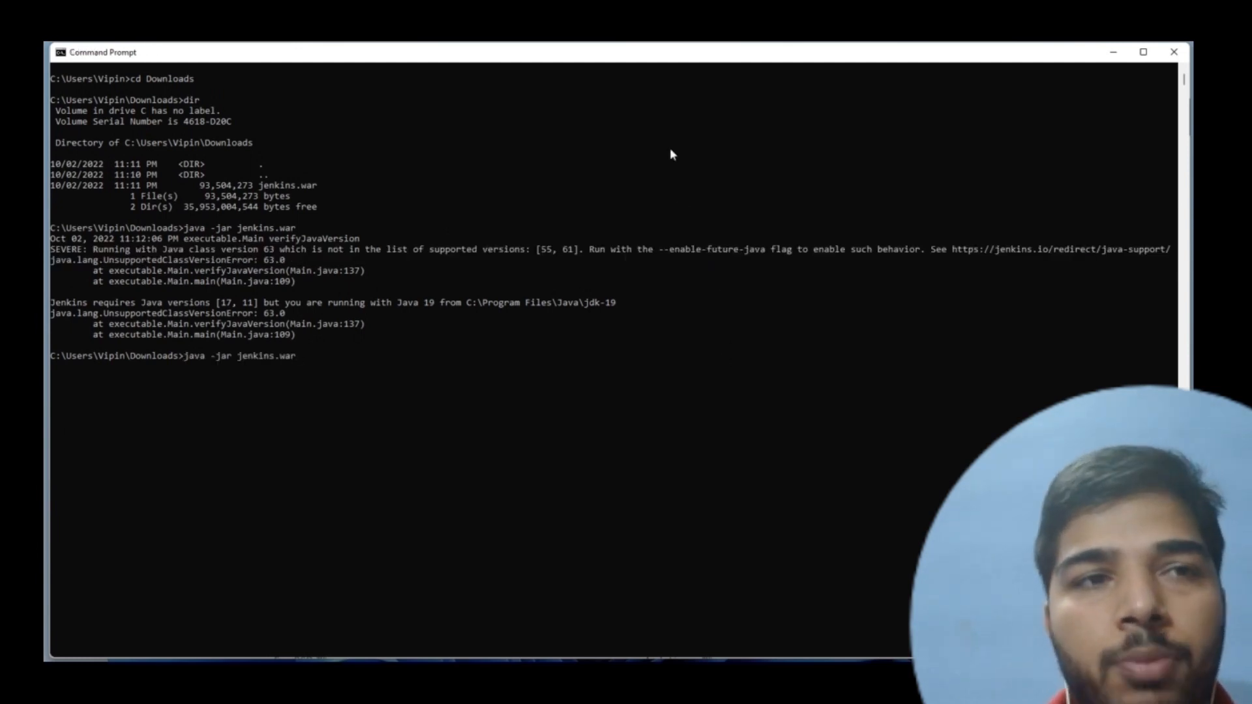
pyautogui.doubleClick(715, 252)
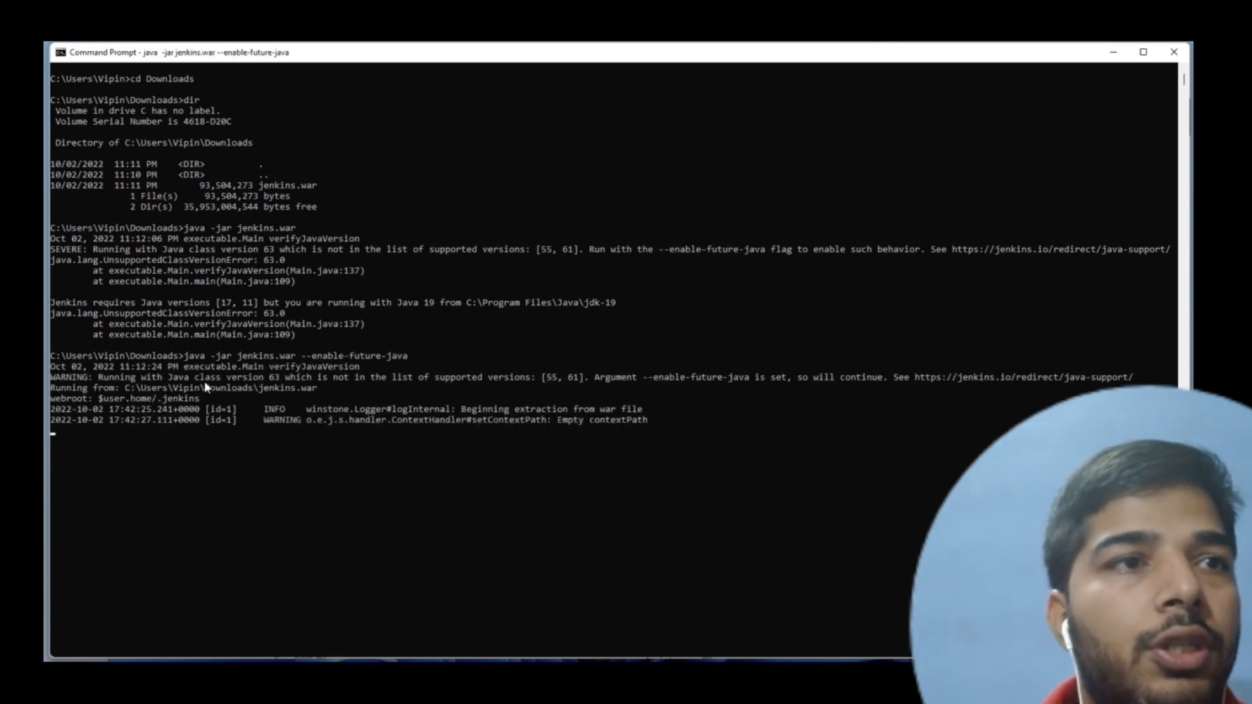
pyautogui.click(206, 387)
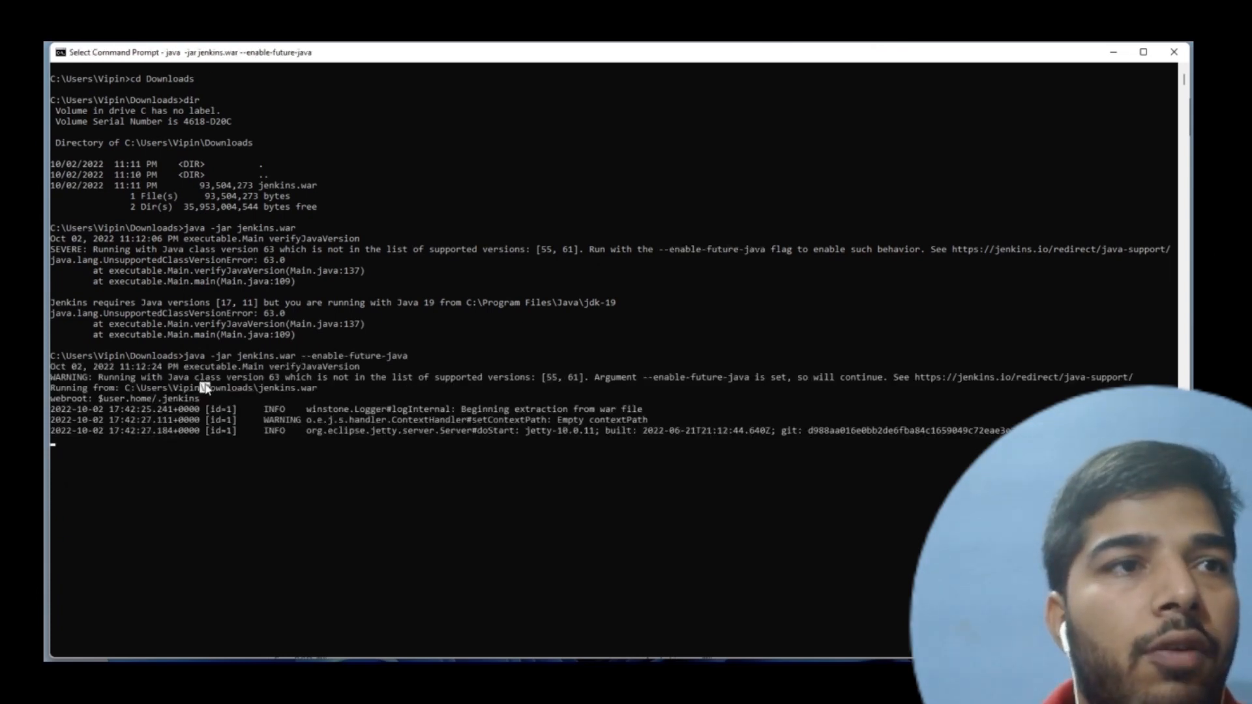
pyautogui.click(516, 486)
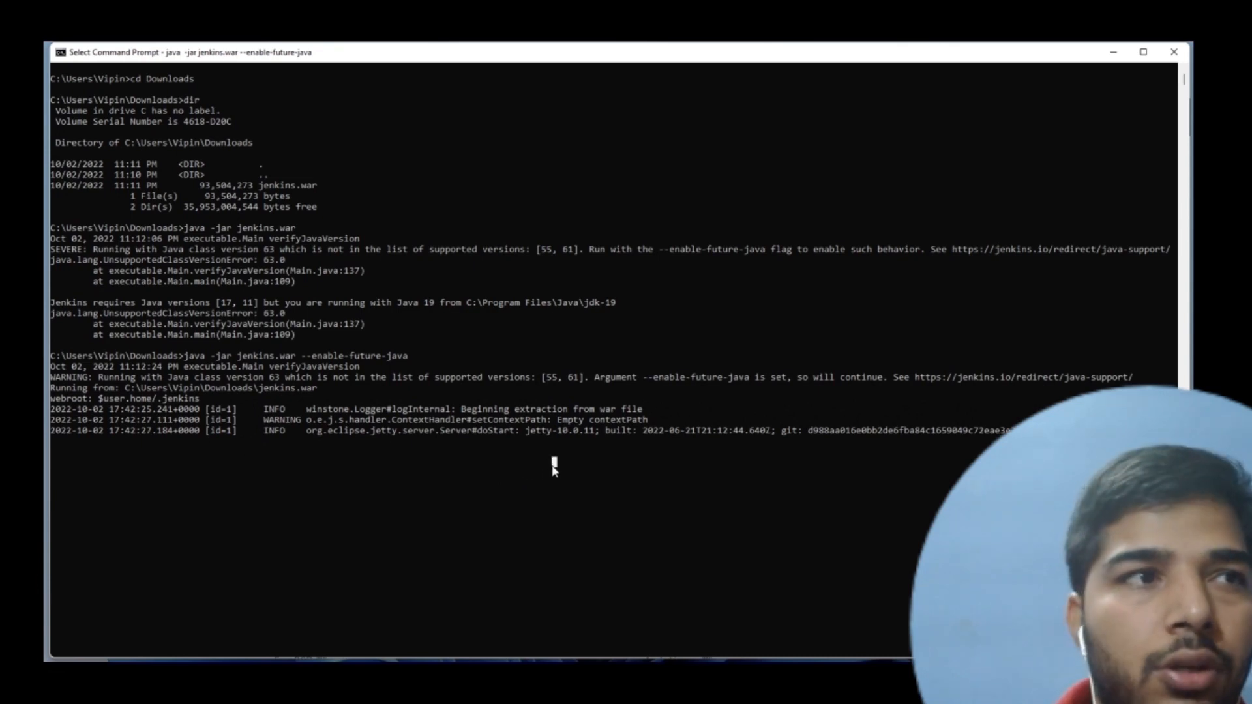
pyautogui.click(581, 409)
pyautogui.hotkey('alt', 'Tab')
pyautogui.hotkey('alt', 'Tab')
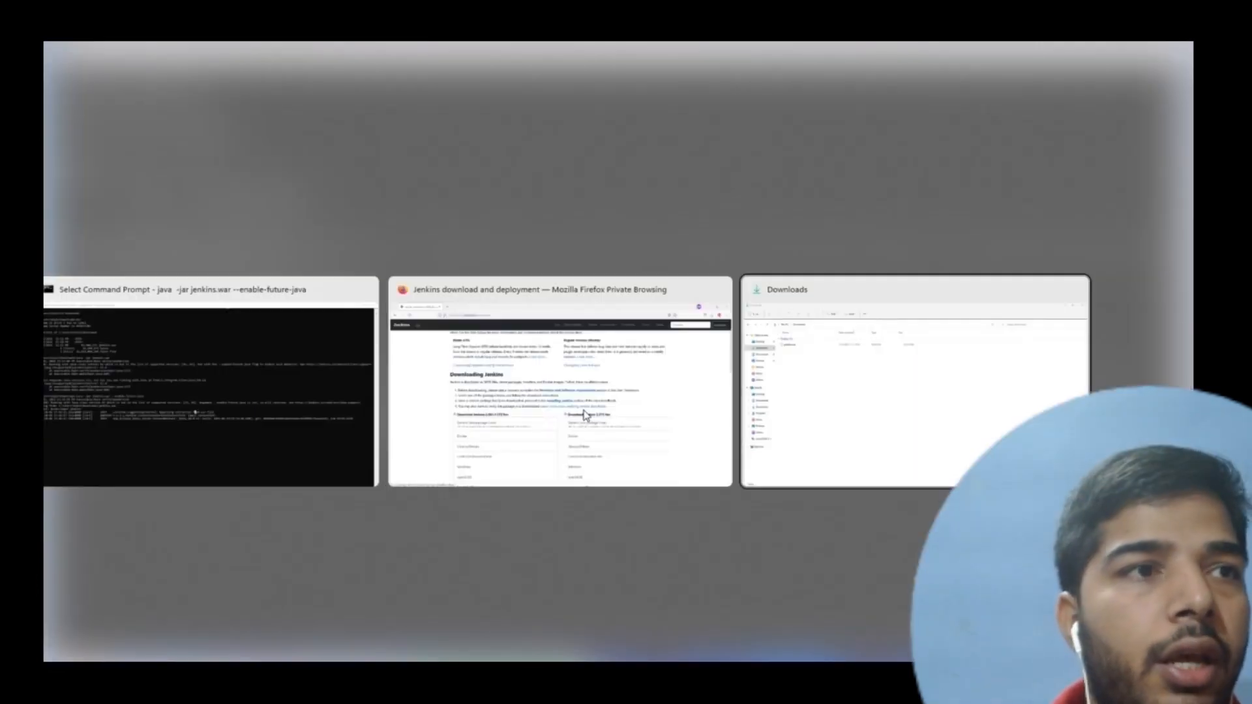
pyautogui.hotkey('alt', 'Tab')
pyautogui.hotkey('alt', 'Tab')
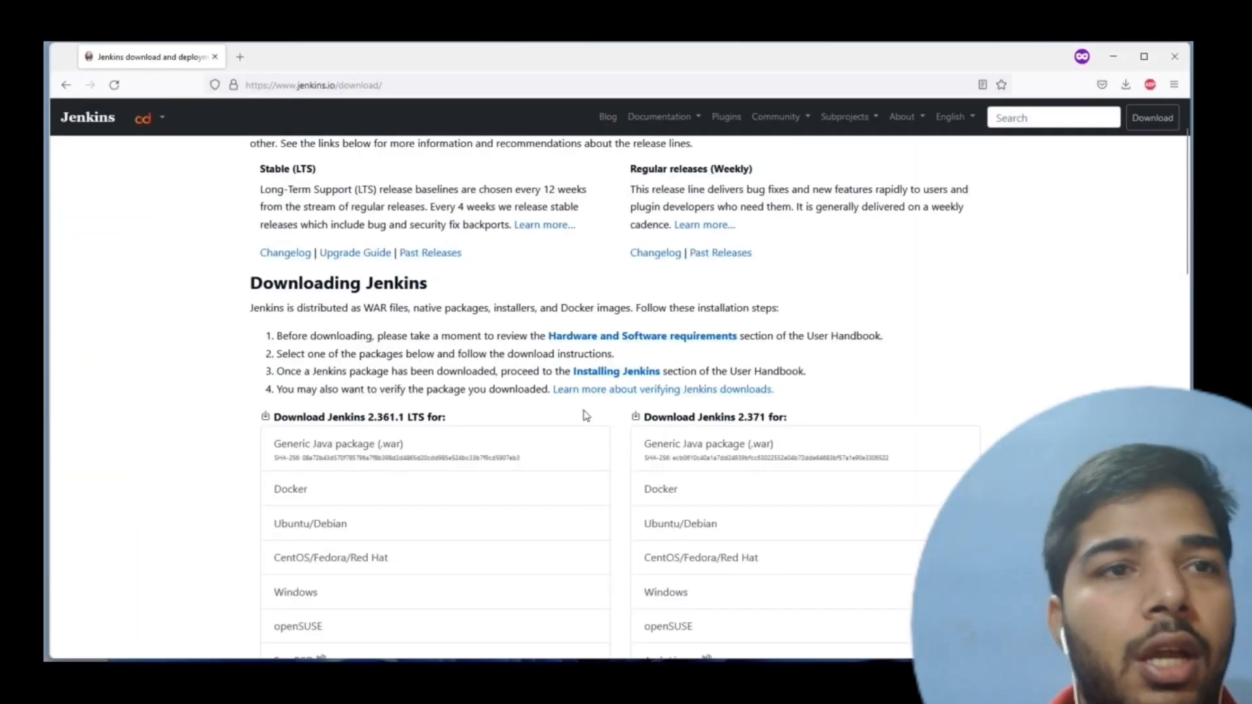
pyautogui.hotkey('alt', 'Tab')
pyautogui.hotkey('alt', 'Tab')
pyautogui.hotkey('alt', 'Tab')
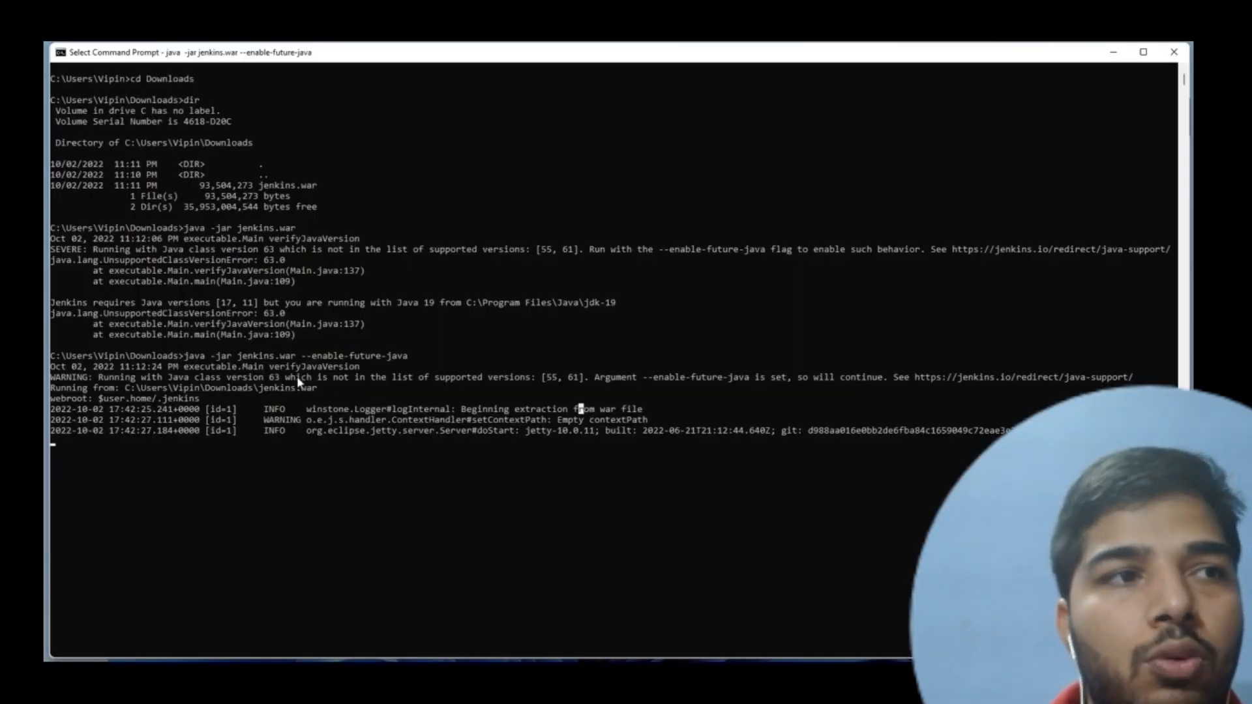
# - Switch to Firefox and open the local Jenkins server at localhost:8080 in a new tab
pyautogui.hotkey('alt', 'Tab')
pyautogui.hotkey('alt', 'Tab')
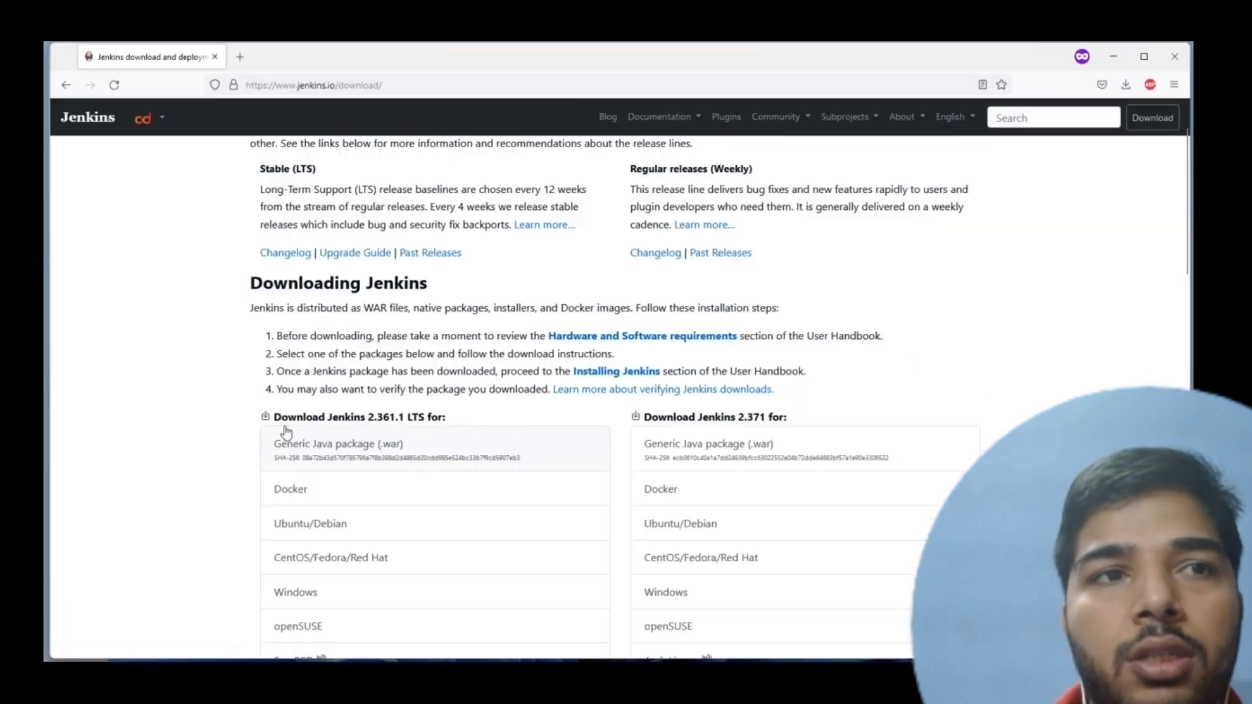
pyautogui.hotkey('ctrl', 't')
pyautogui.write('8080')
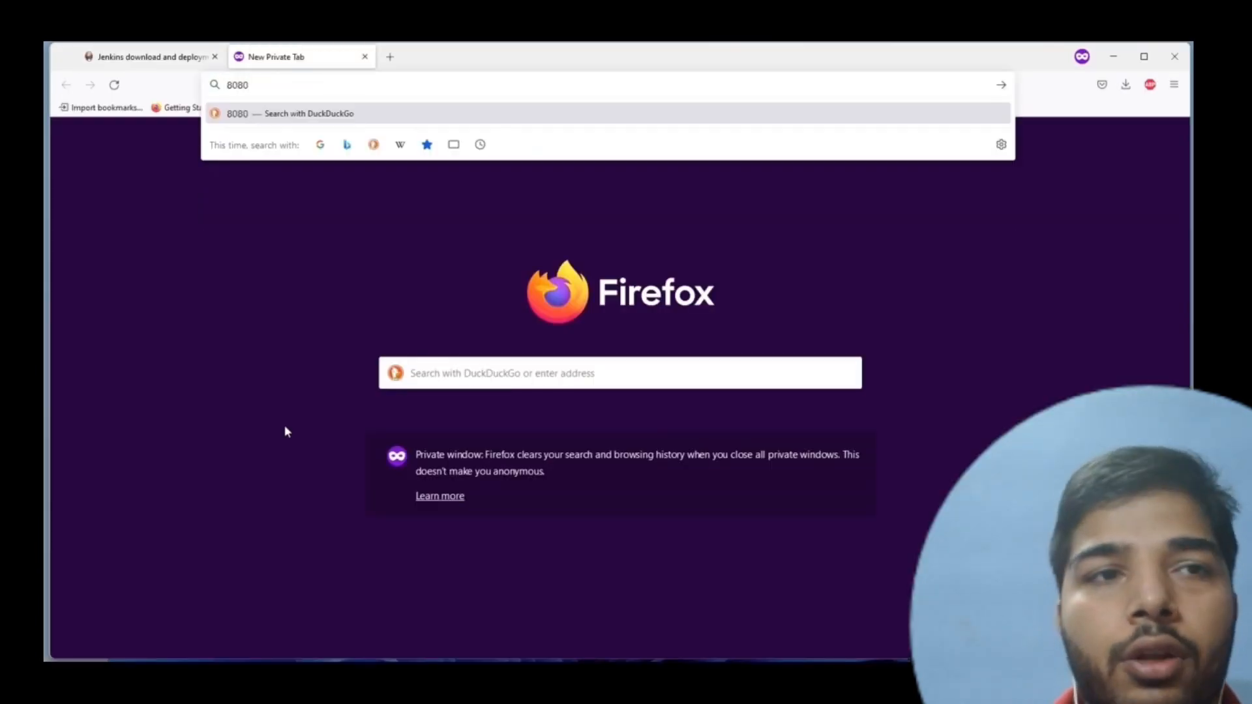
# - Switch back to Command Prompt and examine the startup log for the initial admin password and its file path, checking the Jenkins page in between
pyautogui.hotkey('alt', 'Tab')
pyautogui.moveTo(186, 583); pyautogui.dragTo(470, 583)
pyautogui.click(470, 583)
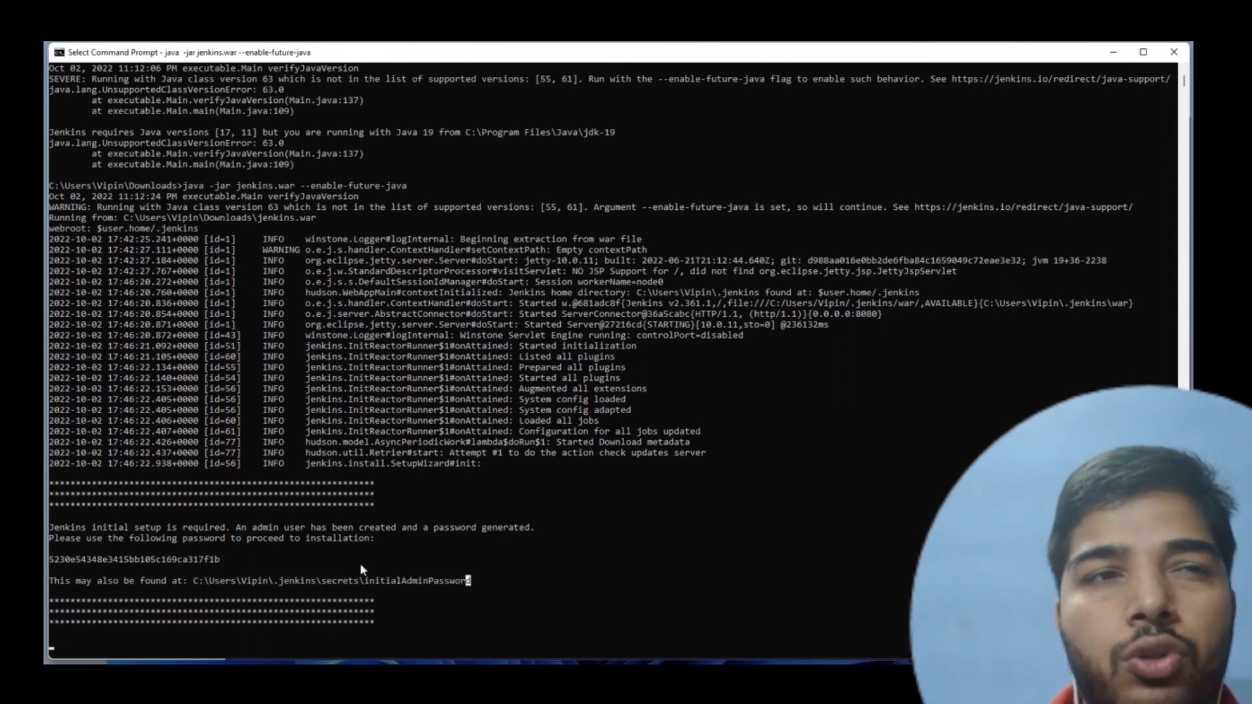
pyautogui.hotkey('alt', 'Tab')
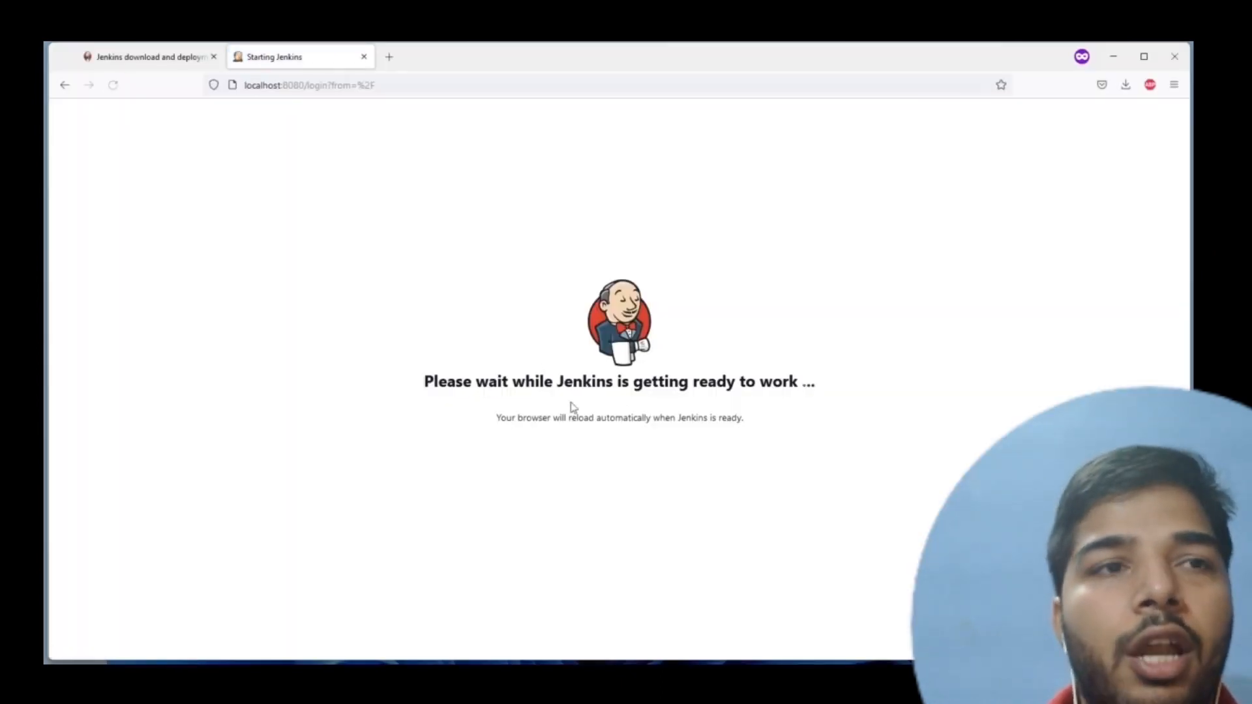
pyautogui.hotkey('alt', 'Tab')
pyautogui.press('Escape')
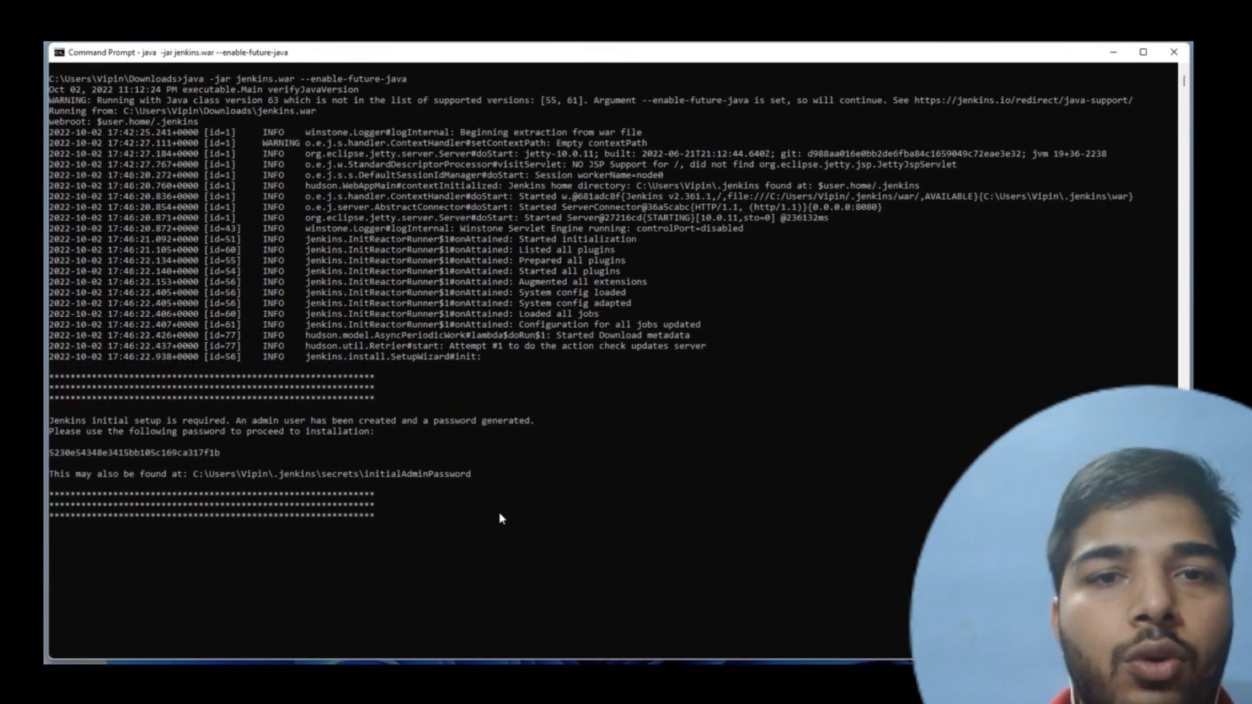
# - Return to the Jenkins setup wizard in the browser and install the suggested plugins
pyautogui.hotkey('alt', 'Tab')
pyautogui.click(512, 365)
pyautogui.hotkey('alt', 'Tab')
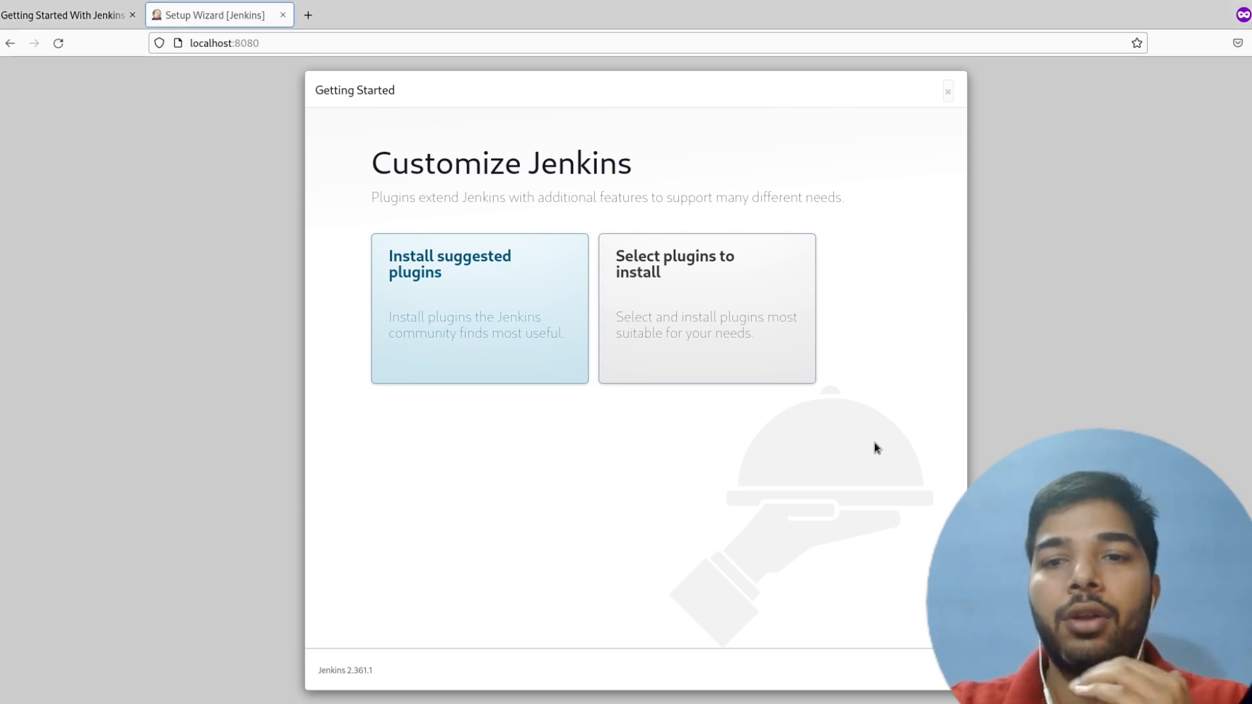
pyautogui.click(507, 335)
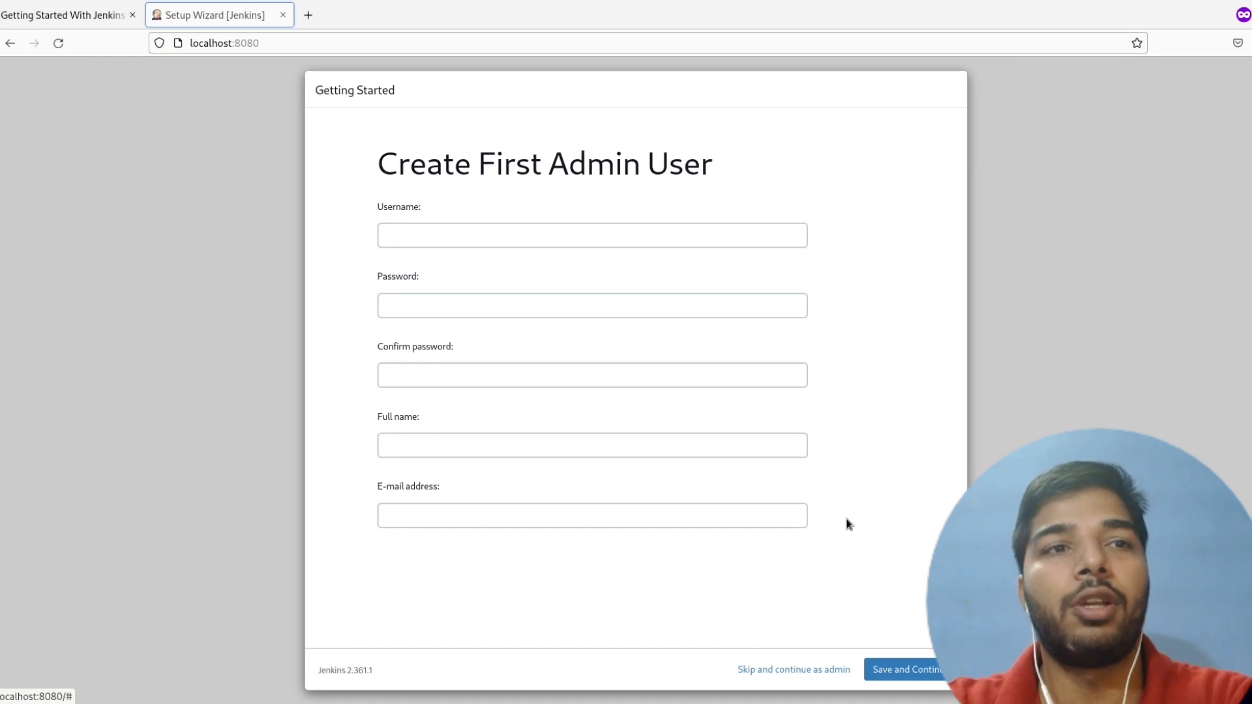
# - Fill in the first admin user's username, then enter the account password and its confirmation
pyautogui.click(637, 241)
pyautogui.write('vi')
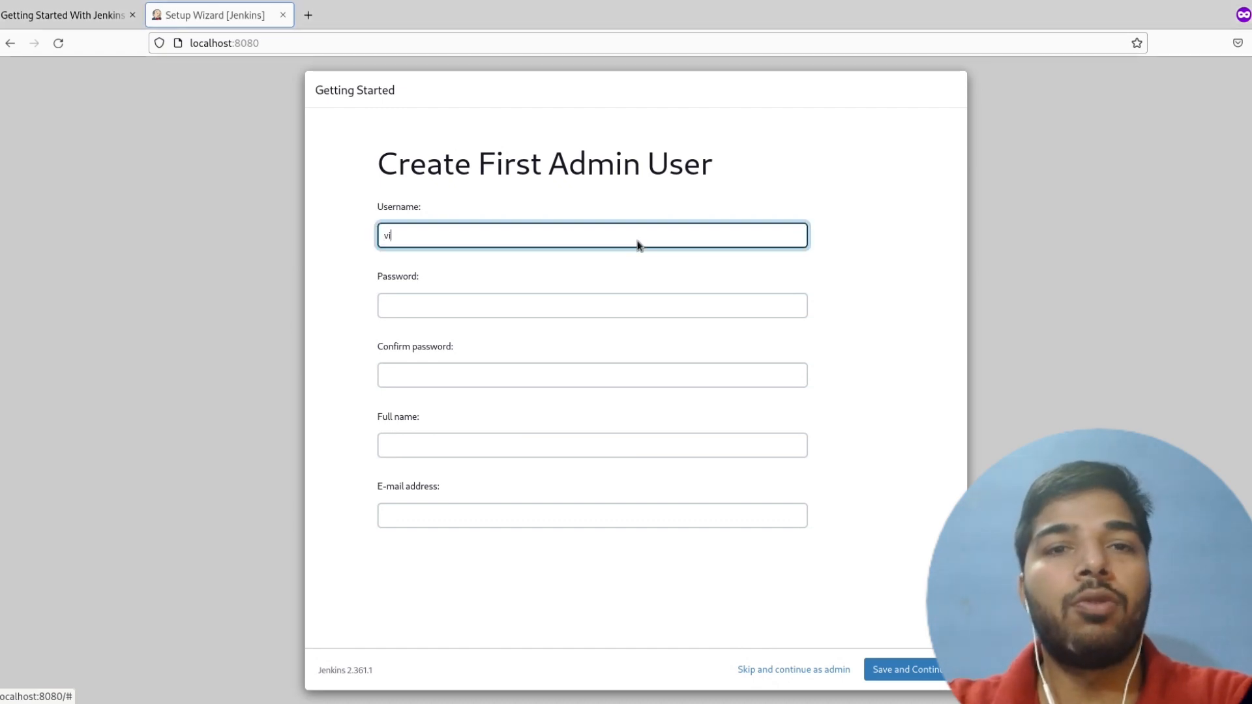
pyautogui.write('pin')
pyautogui.press('Tab')
pyautogui.write('•••••')
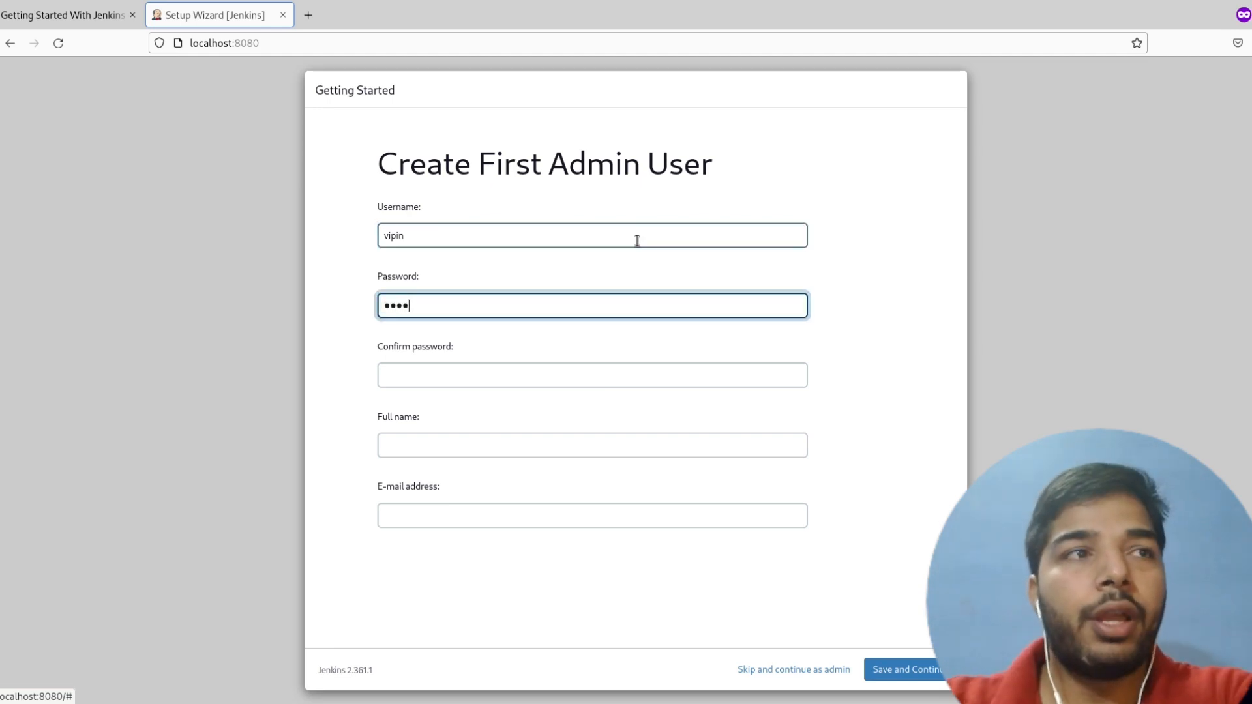
pyautogui.write('•••••••')
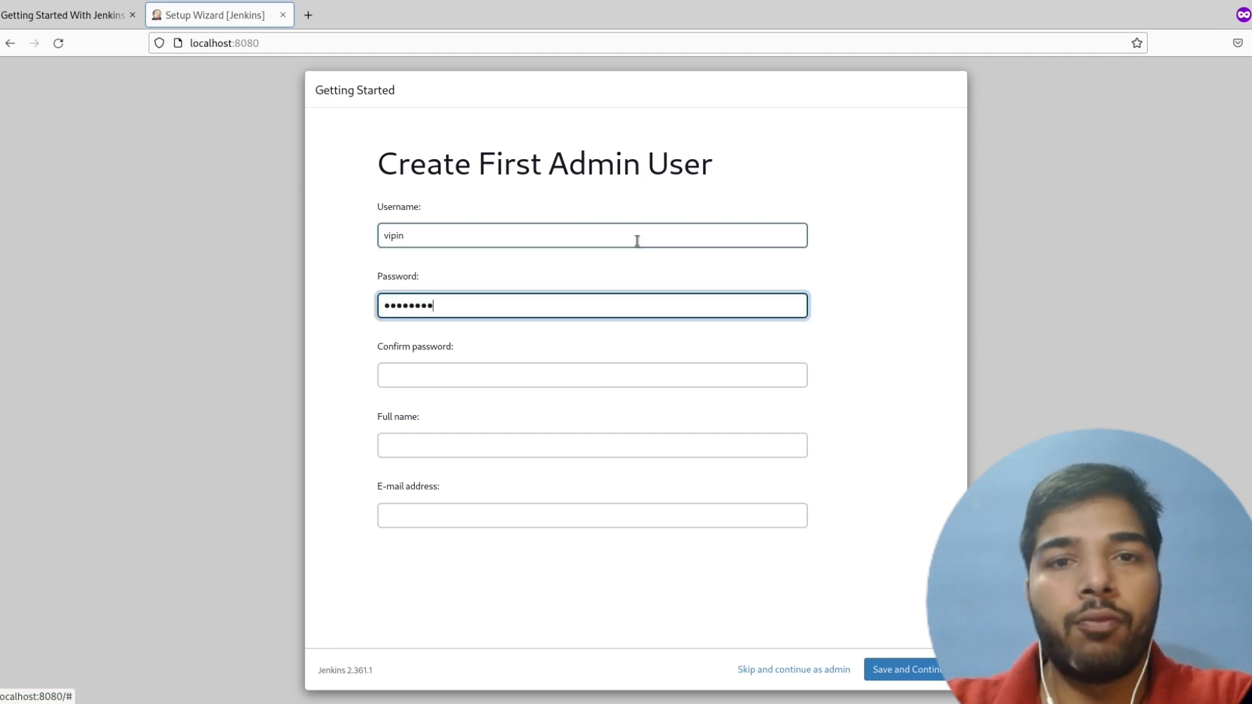
pyautogui.press('Tab')
pyautogui.write('•••••')
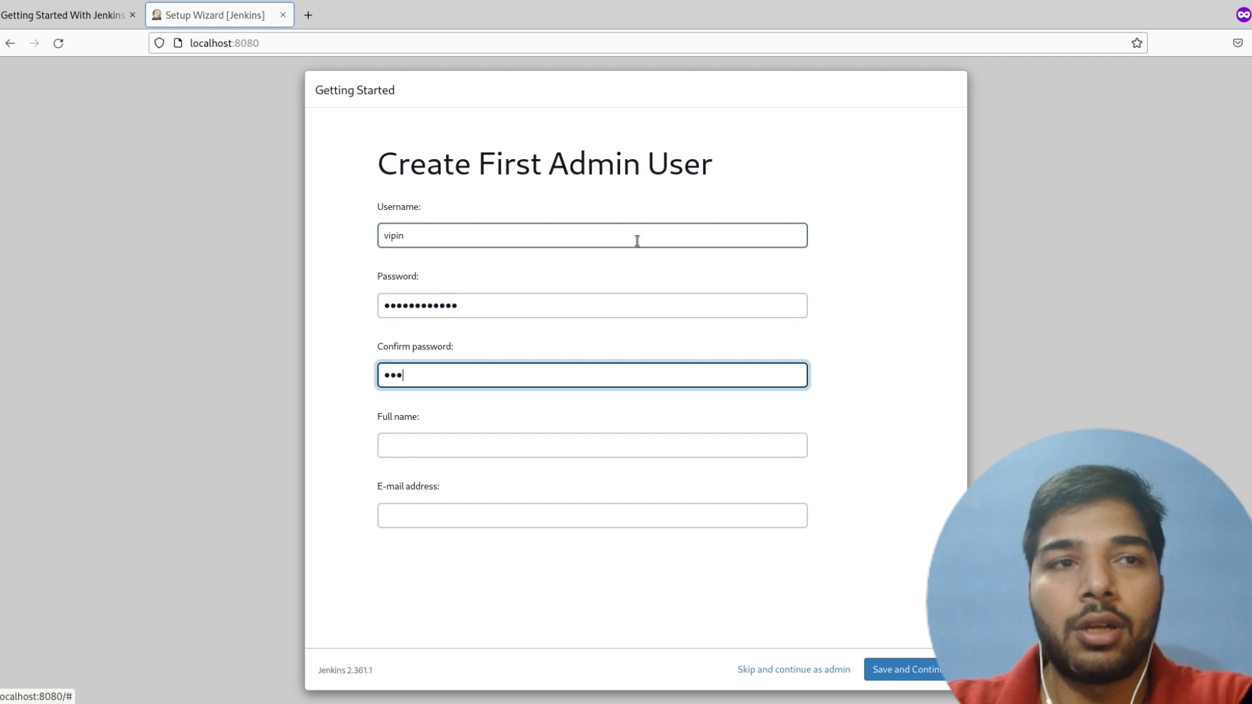
pyautogui.write('•••••••')
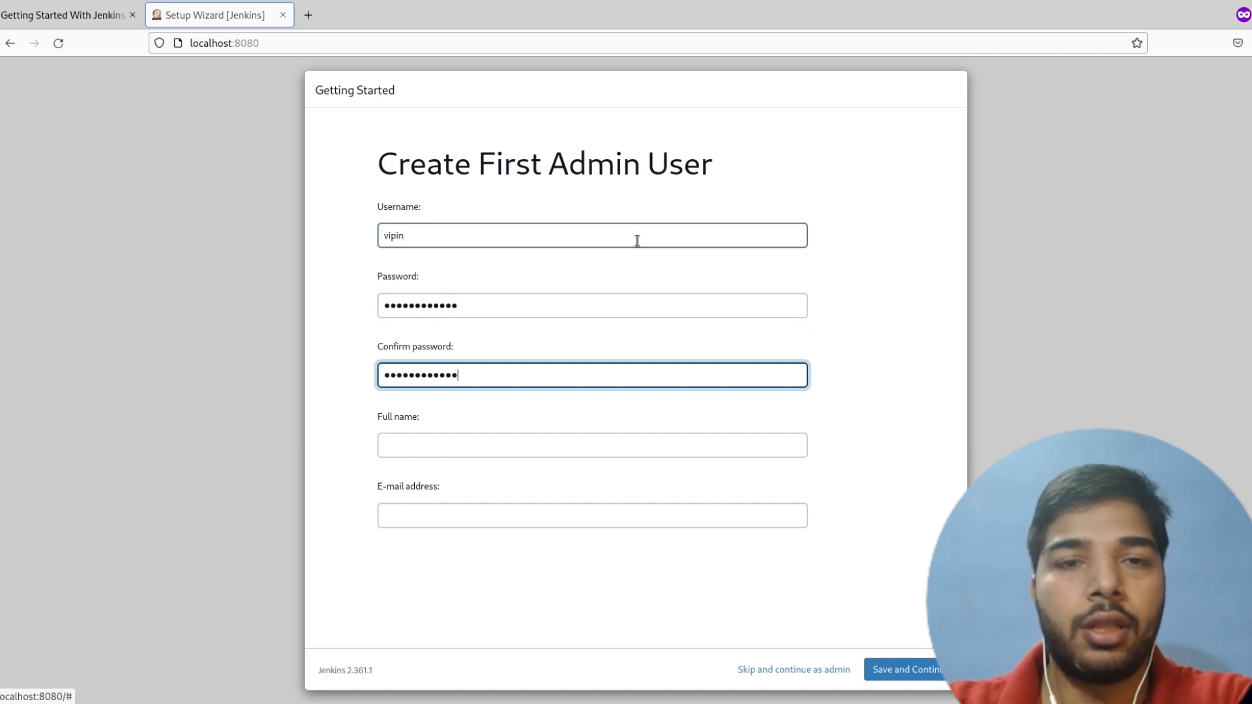
# - Enter the admin user's full name and e-mail address, then save the account and continue
pyautogui.press('Tab')
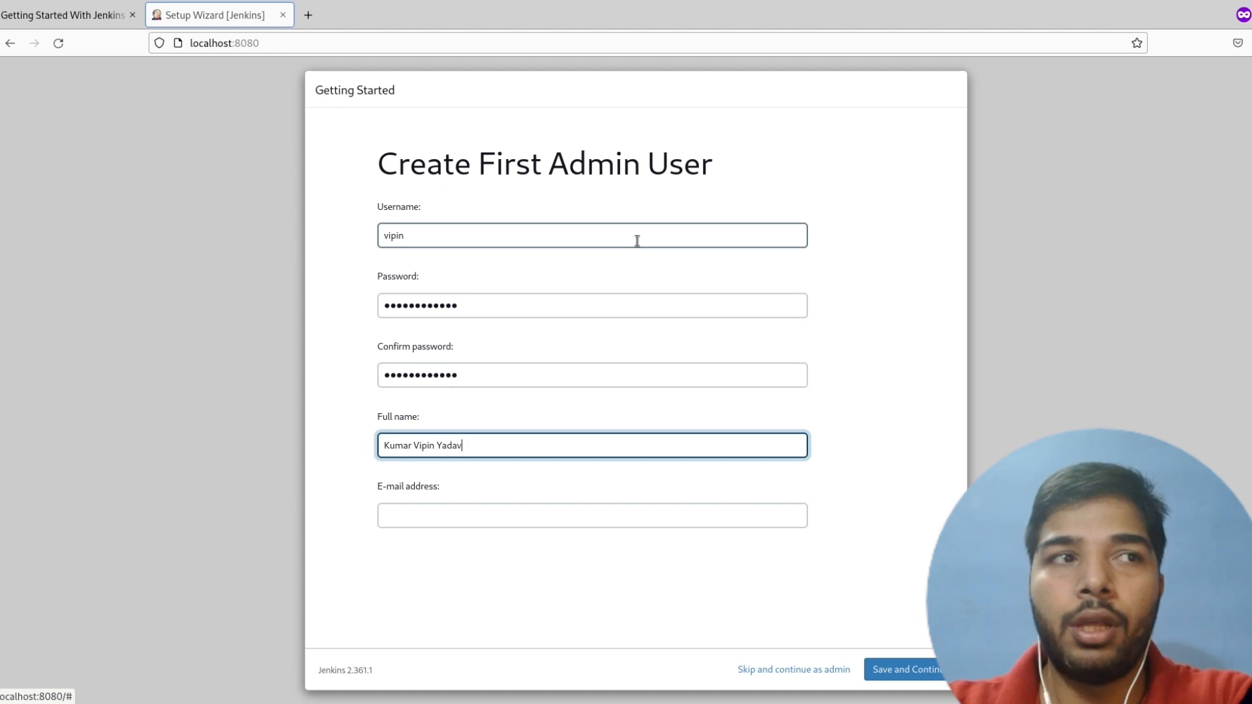
pyautogui.press('Tab')
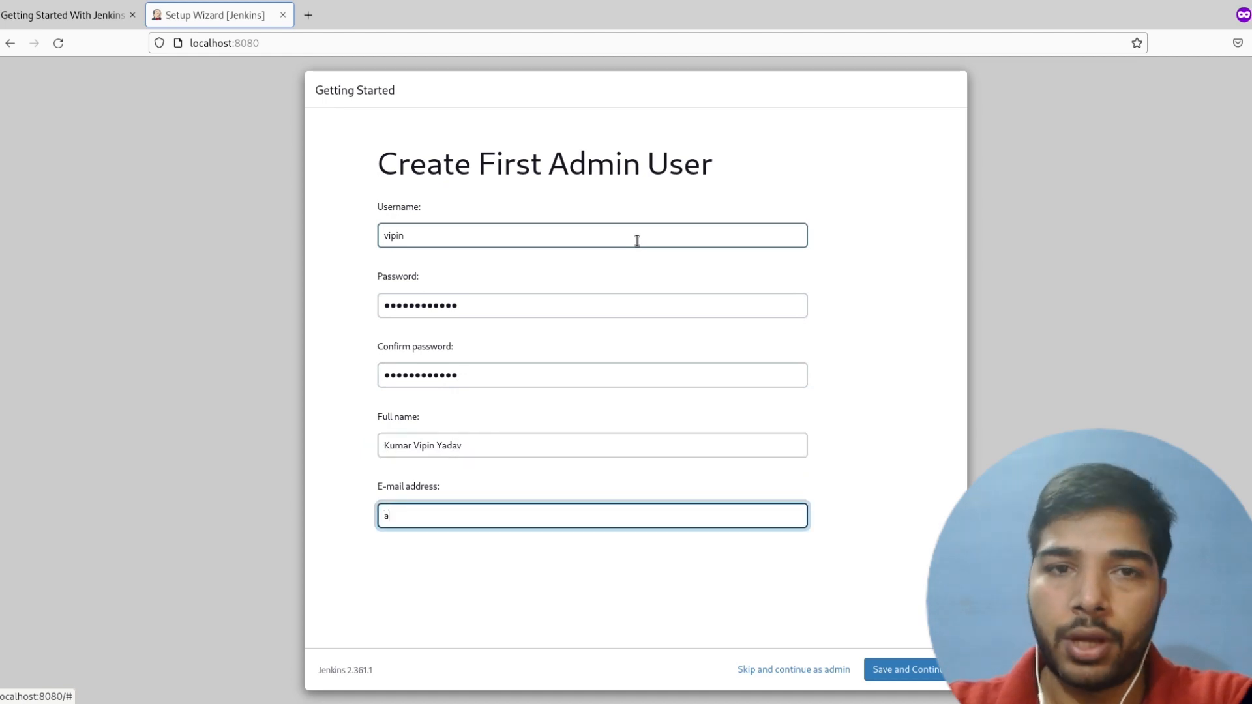
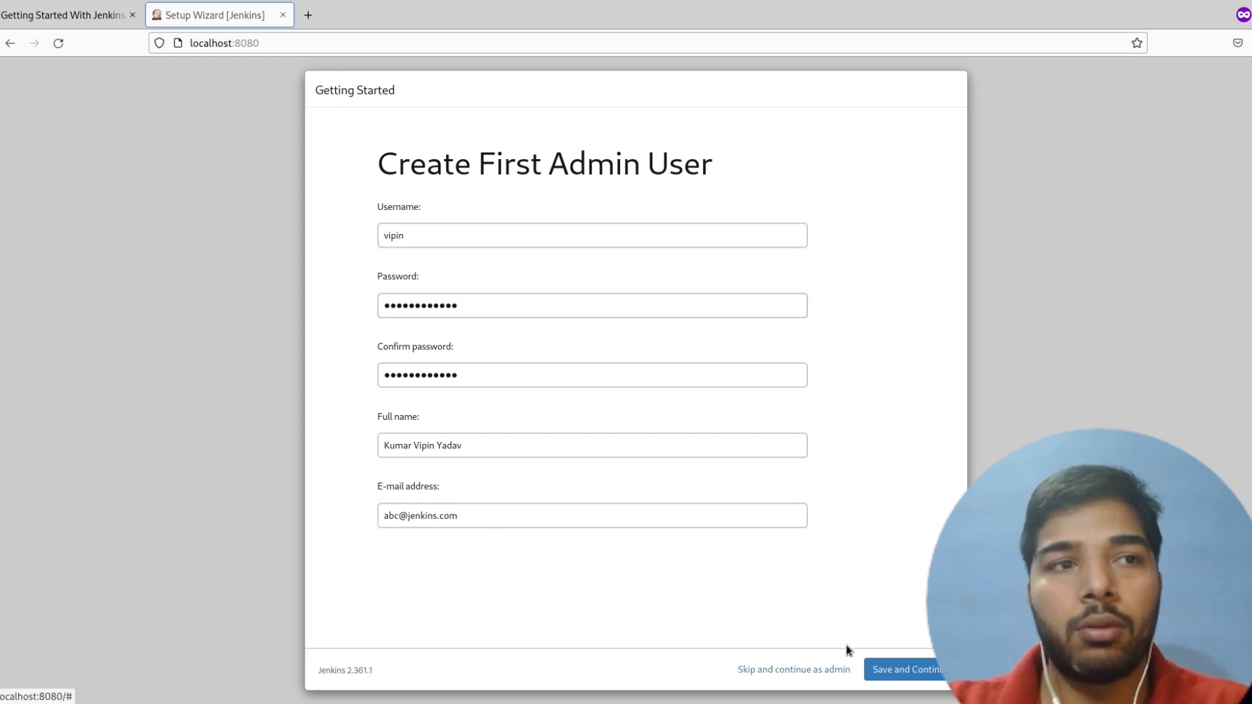
pyautogui.click(883, 670)
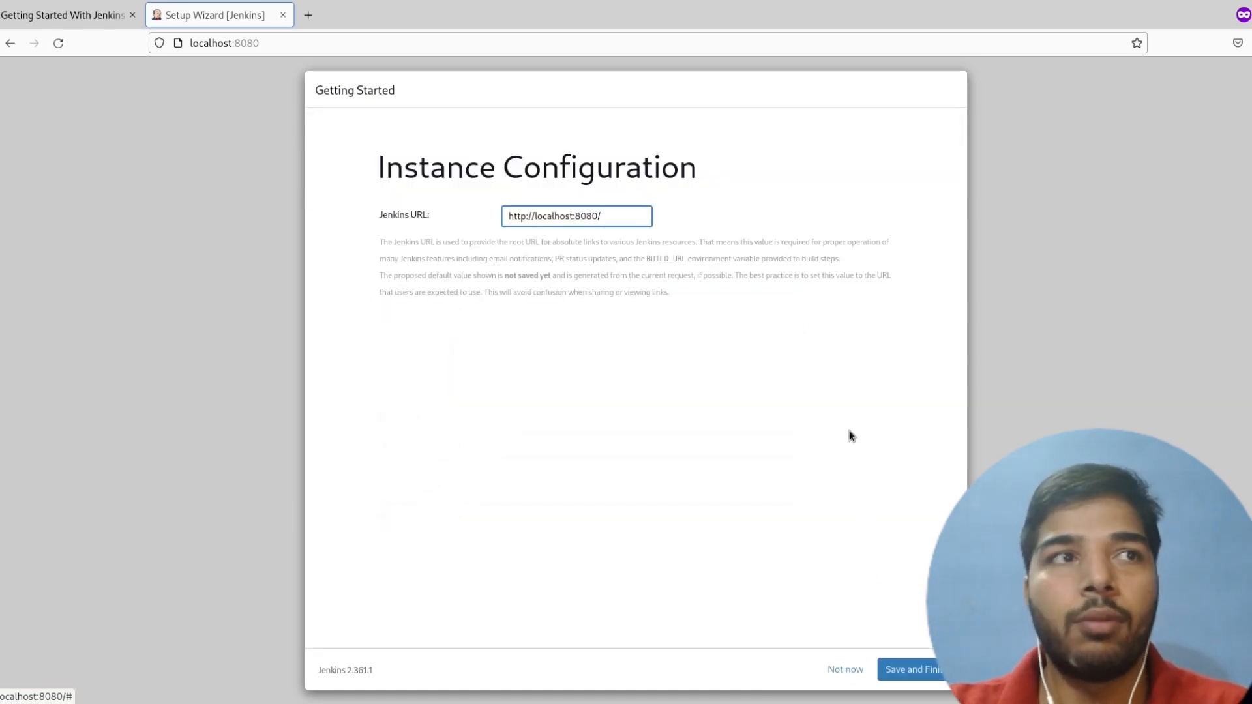
pyautogui.tripleClick(553, 216)
pyautogui.click(554, 217)
pyautogui.doubleClick(544, 218)
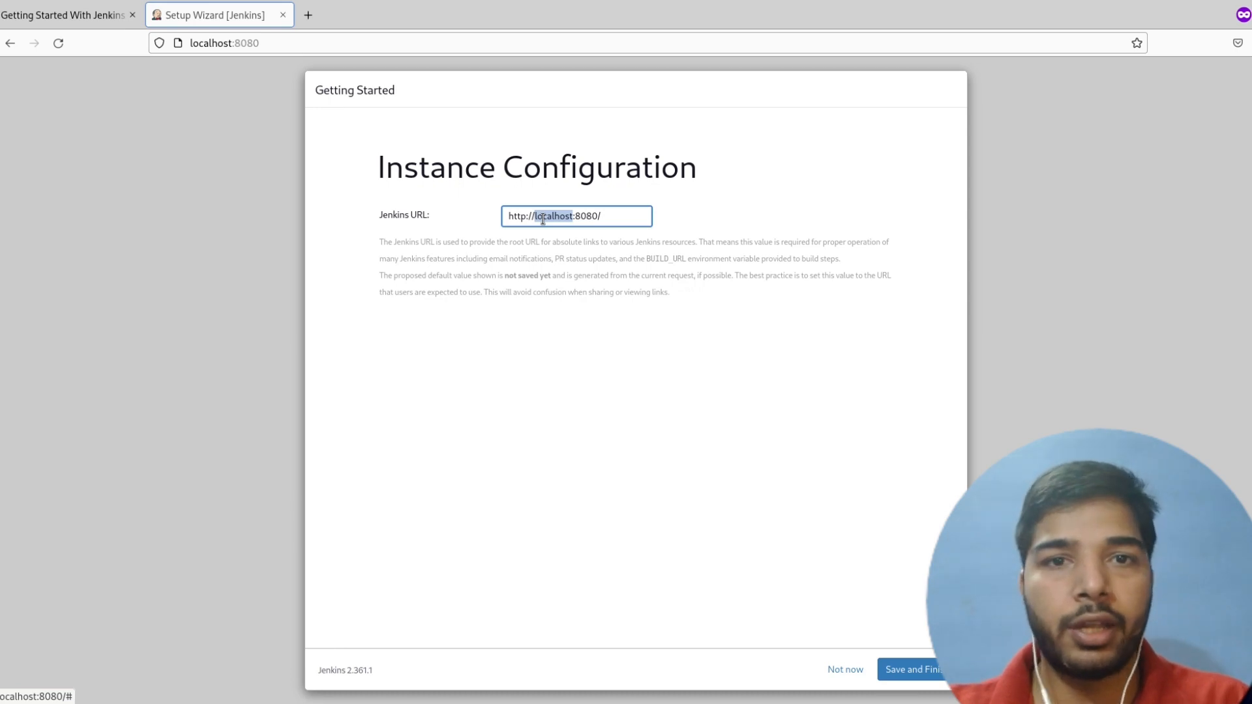
pyautogui.click(571, 290)
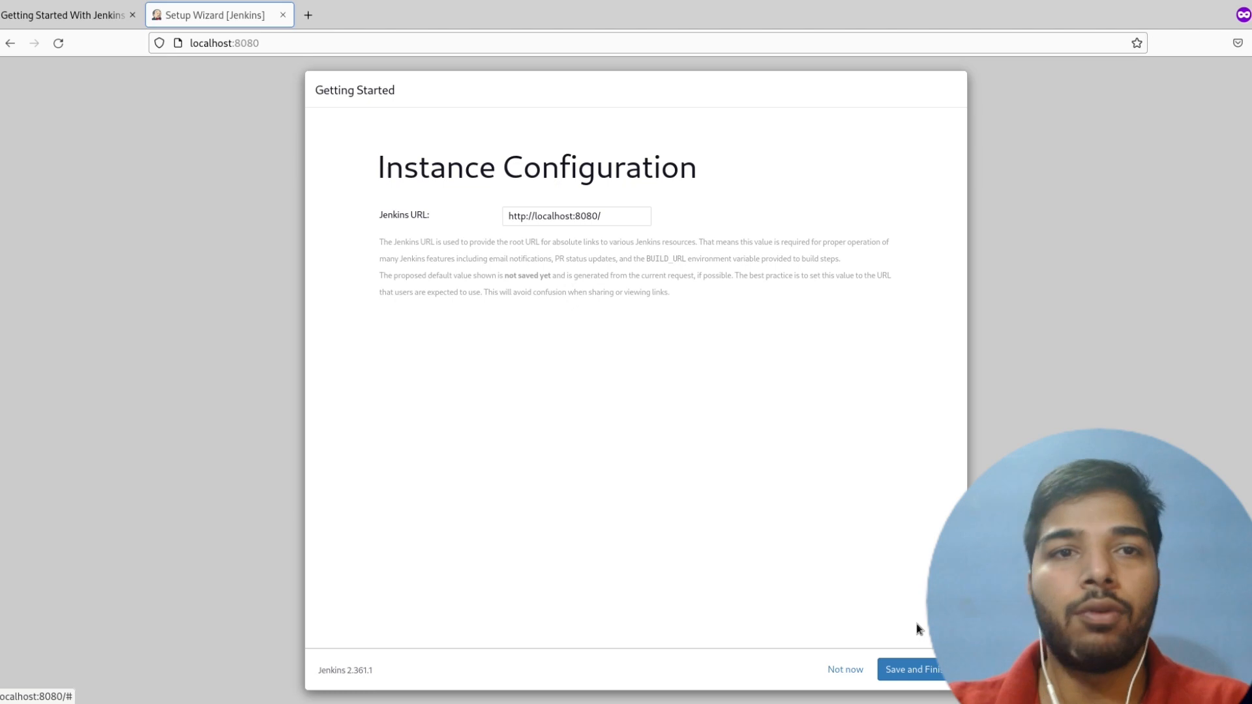
pyautogui.click(904, 671)
pyautogui.click(415, 227)
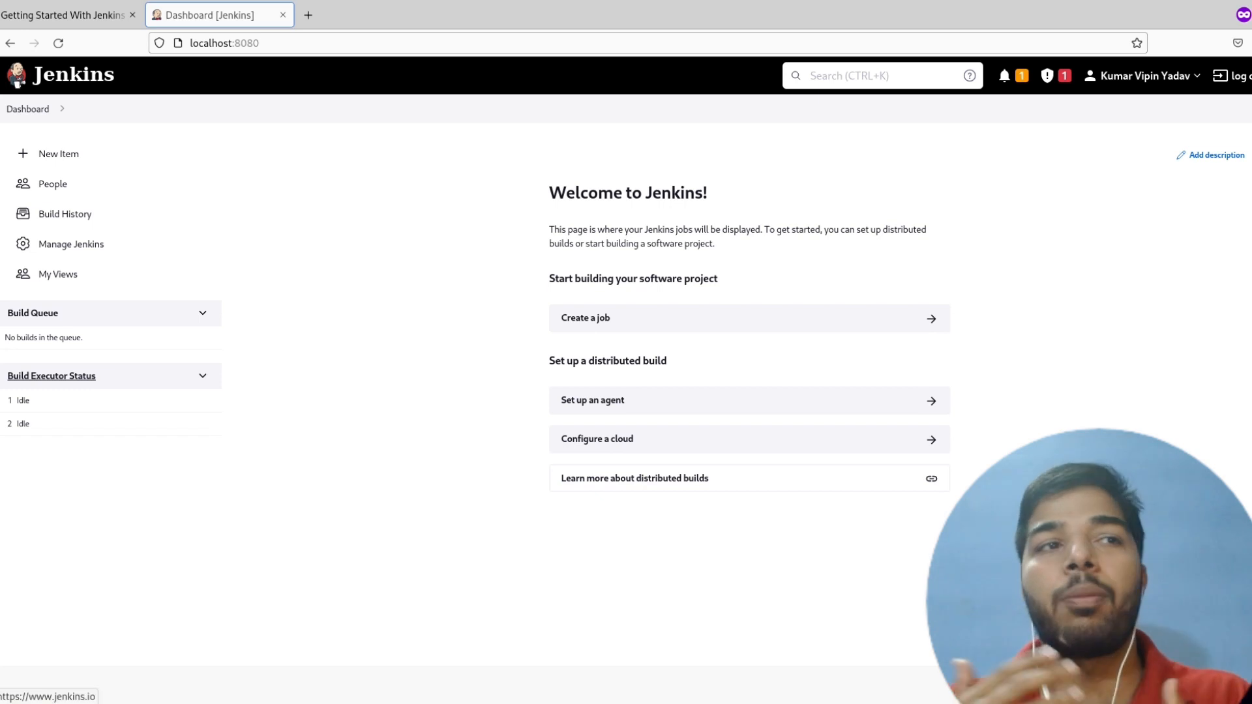
# - View the logged-in admin's user profile page and return to the Jenkins dashboard
pyautogui.click(1169, 77)
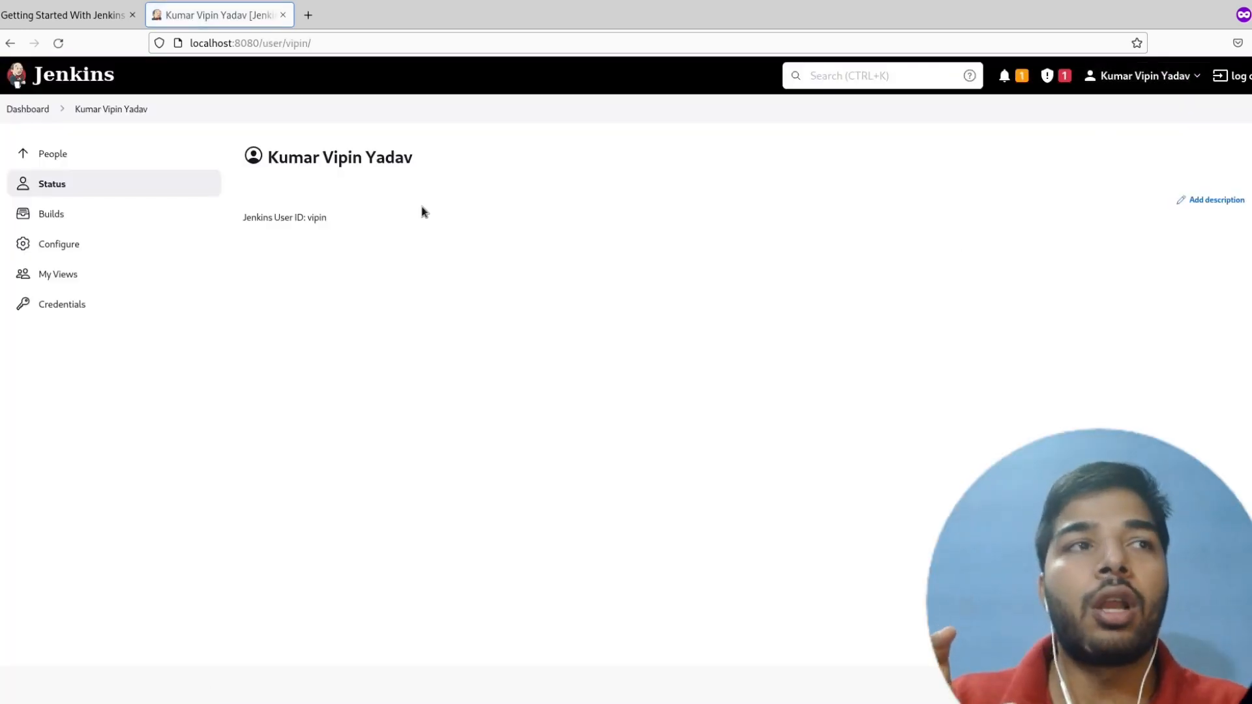
pyautogui.click(30, 109)
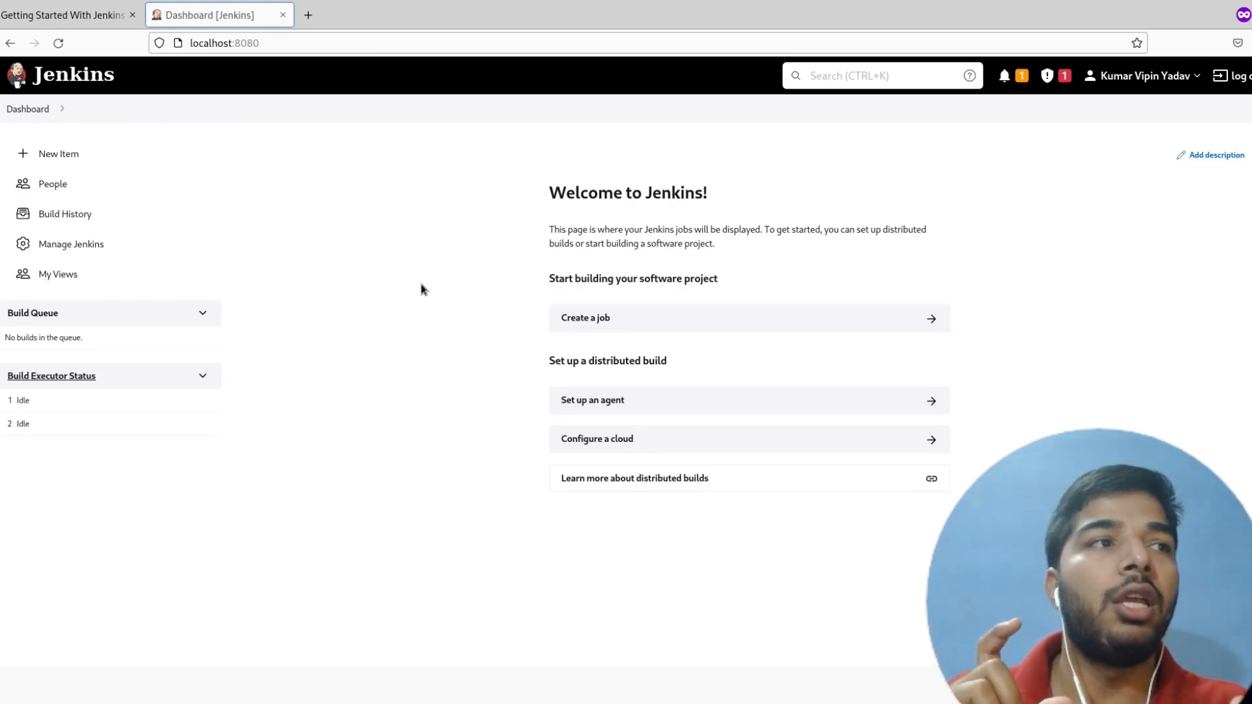